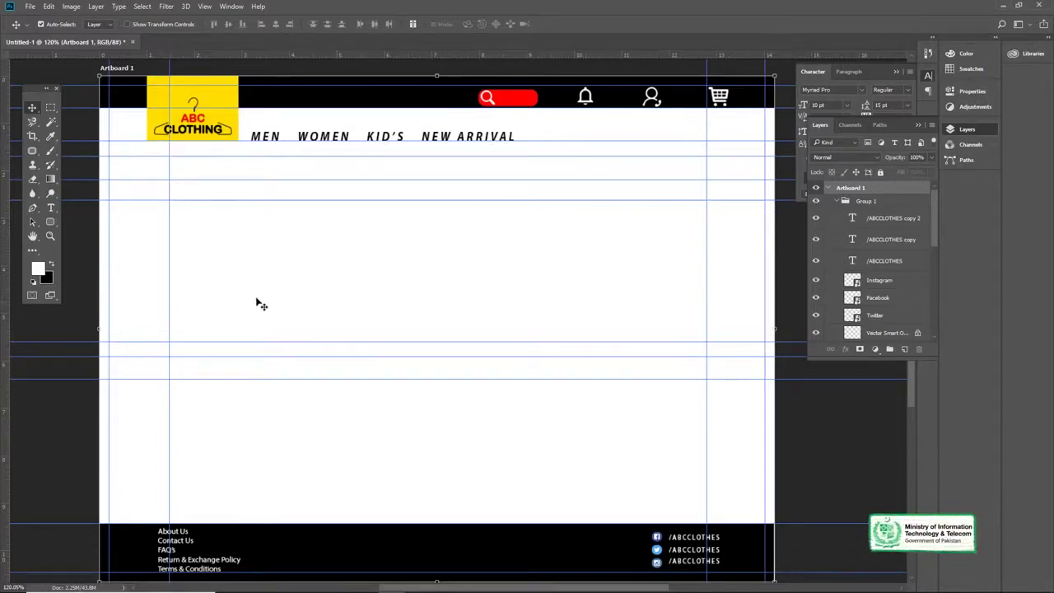
# Add a new empty layer and place it directly beneath the NEW ARRIVAL text layer.
pyautogui.scroll(5, 461, 153)
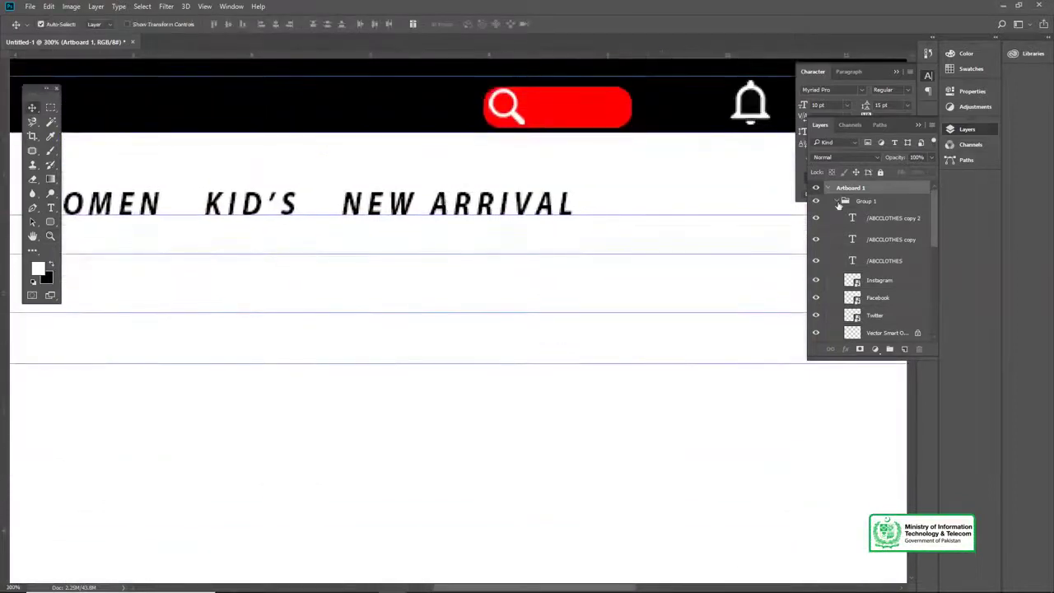
pyautogui.click(839, 202)
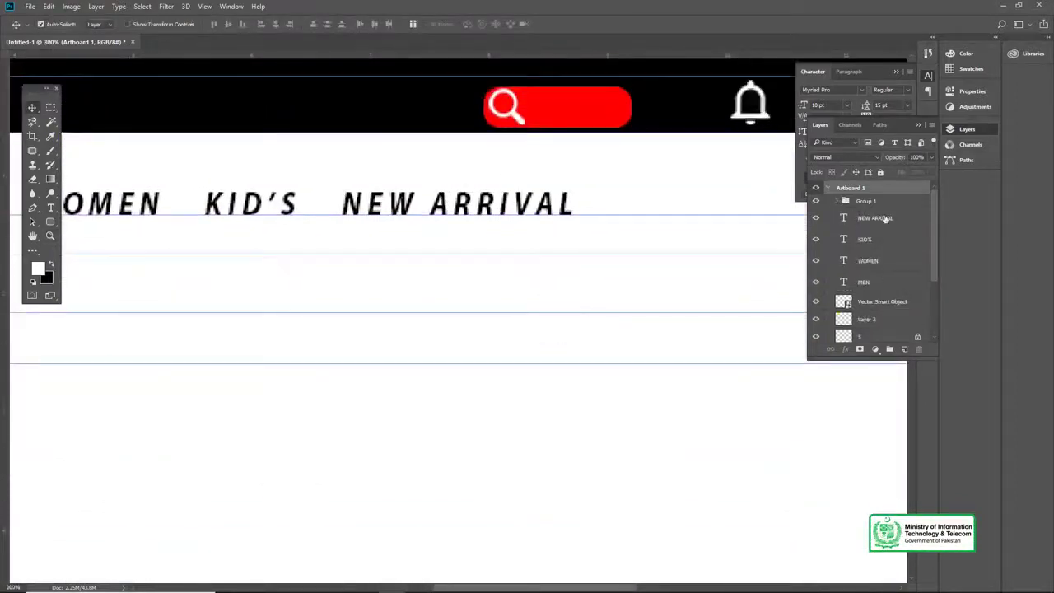
pyautogui.click(885, 219)
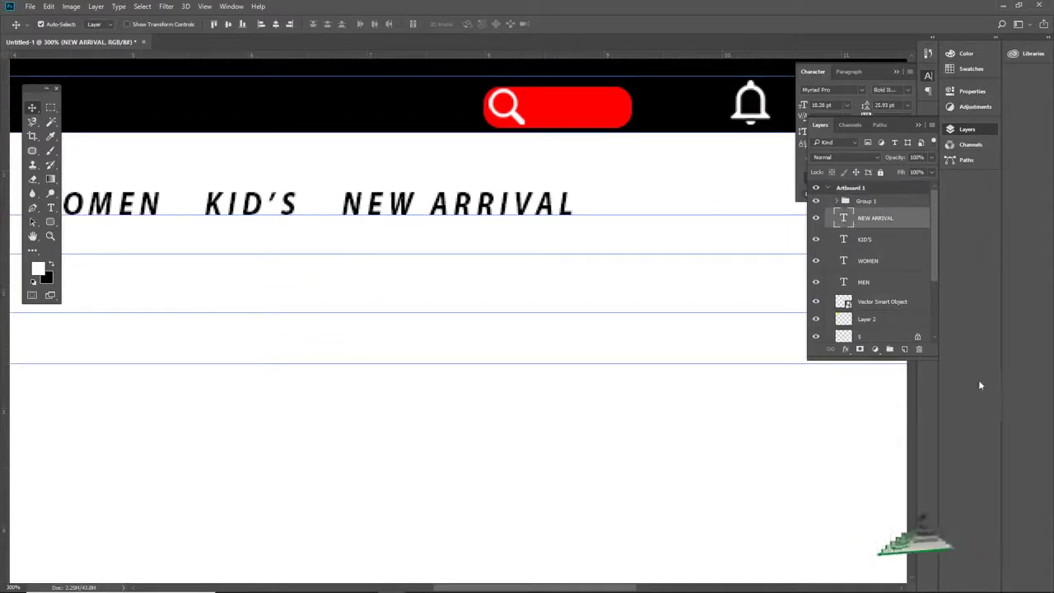
pyautogui.click(906, 349)
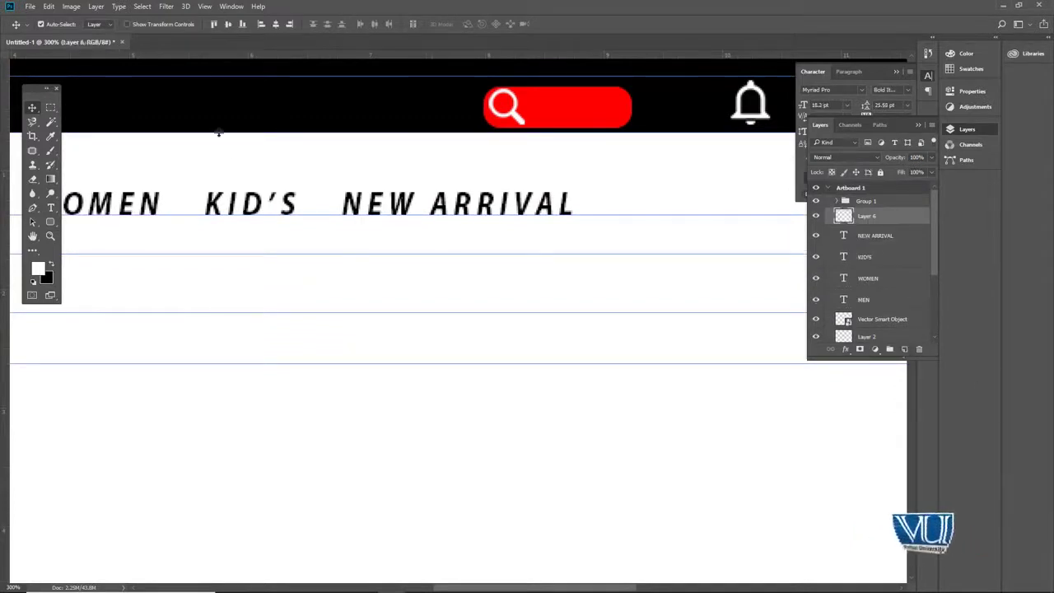
pyautogui.moveTo(866, 216); pyautogui.dragTo(873, 241)
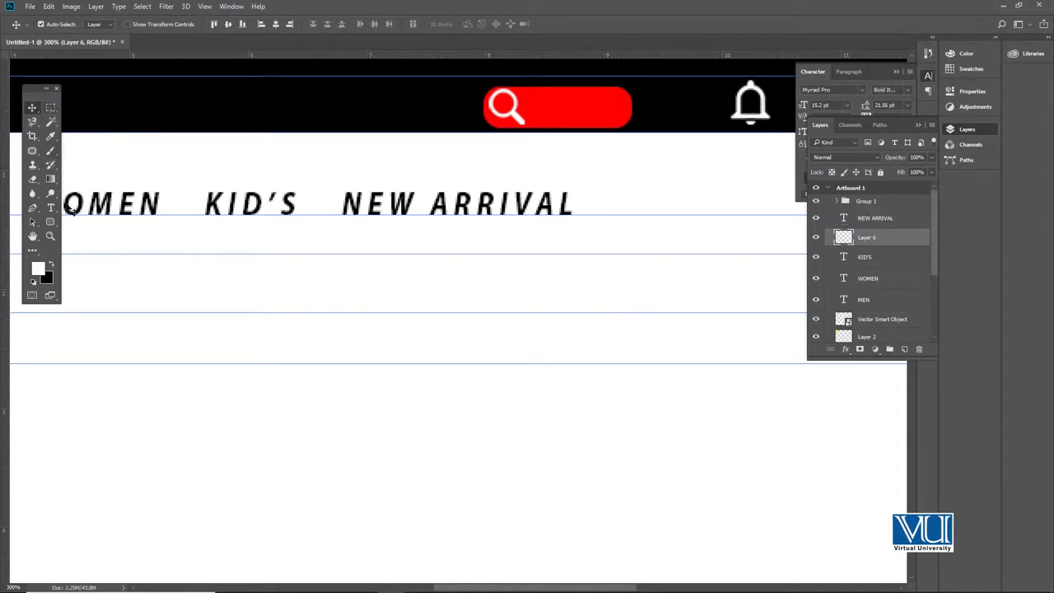
# Draw a rounded rectangle about 156 by 28 px with 10 px corners around the NEW ARRIVAL menu text.
pyautogui.click(51, 224)
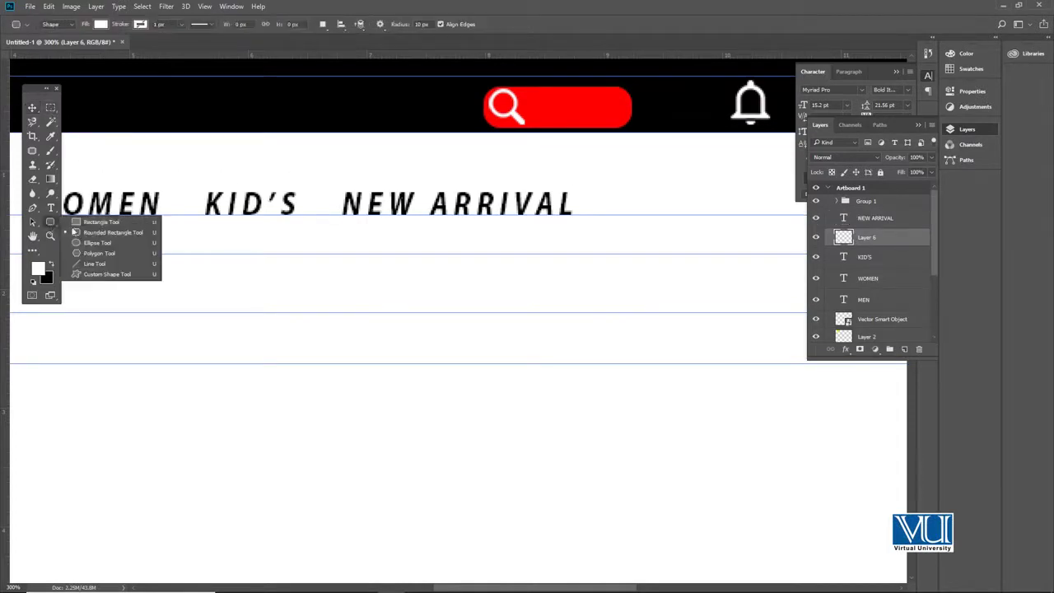
pyautogui.click(79, 233)
pyautogui.moveTo(328, 186); pyautogui.dragTo(580, 227)
pyautogui.press('v')
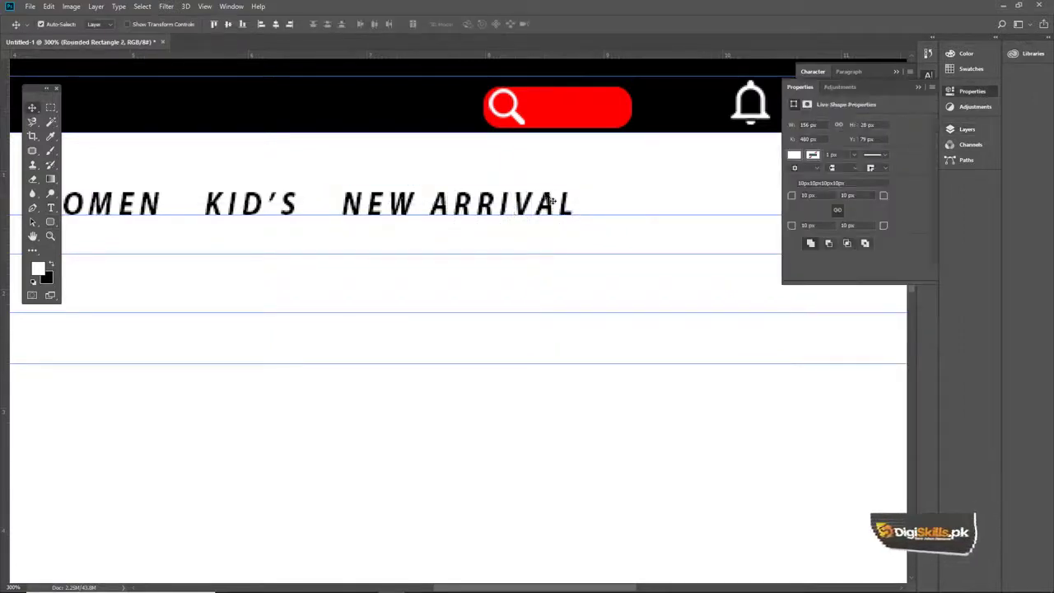
# Fill the rounded rectangle behind the NEW ARRIVAL text with red.
pyautogui.click(794, 156)
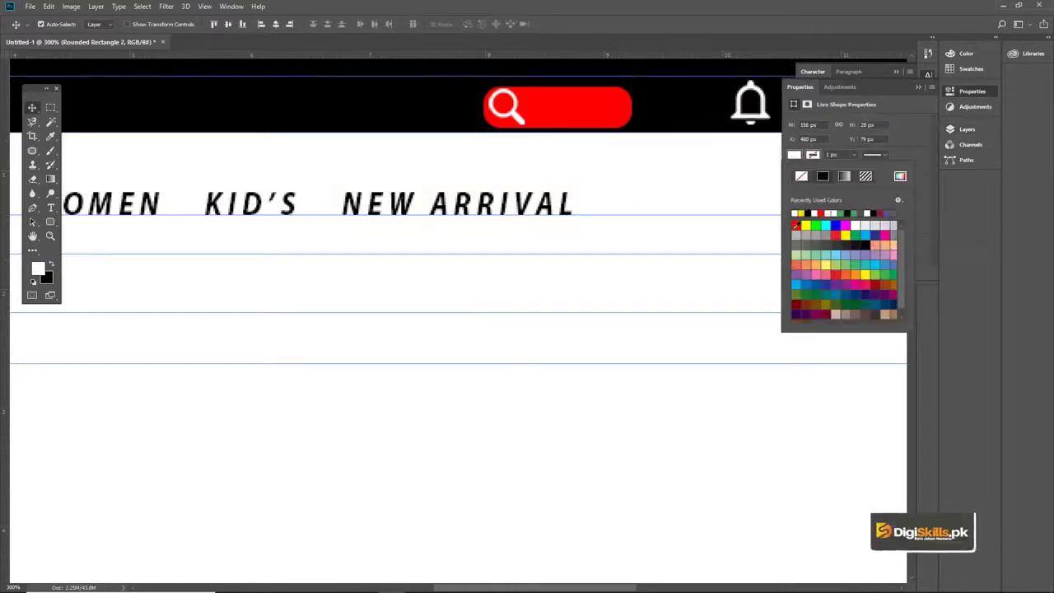
pyautogui.click(796, 223)
pyautogui.click(963, 98)
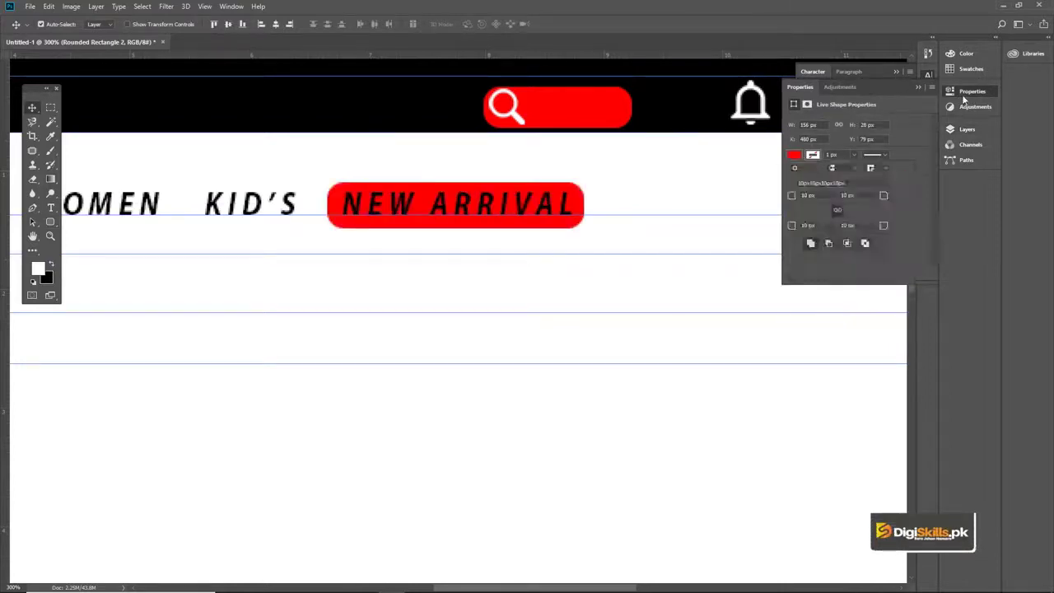
pyautogui.click(962, 98)
pyautogui.click(851, 71)
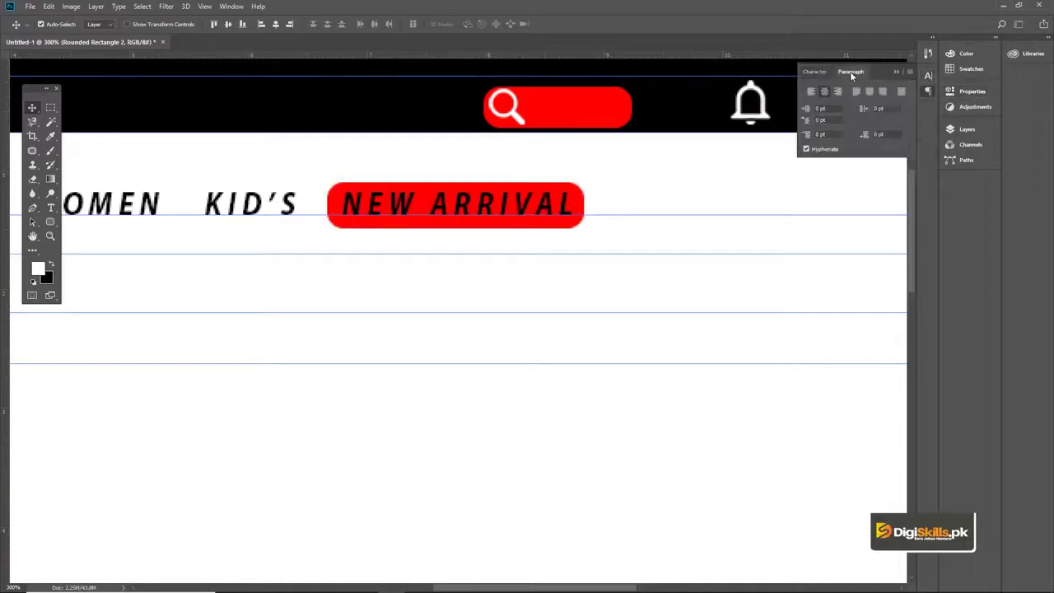
pyautogui.click(928, 91)
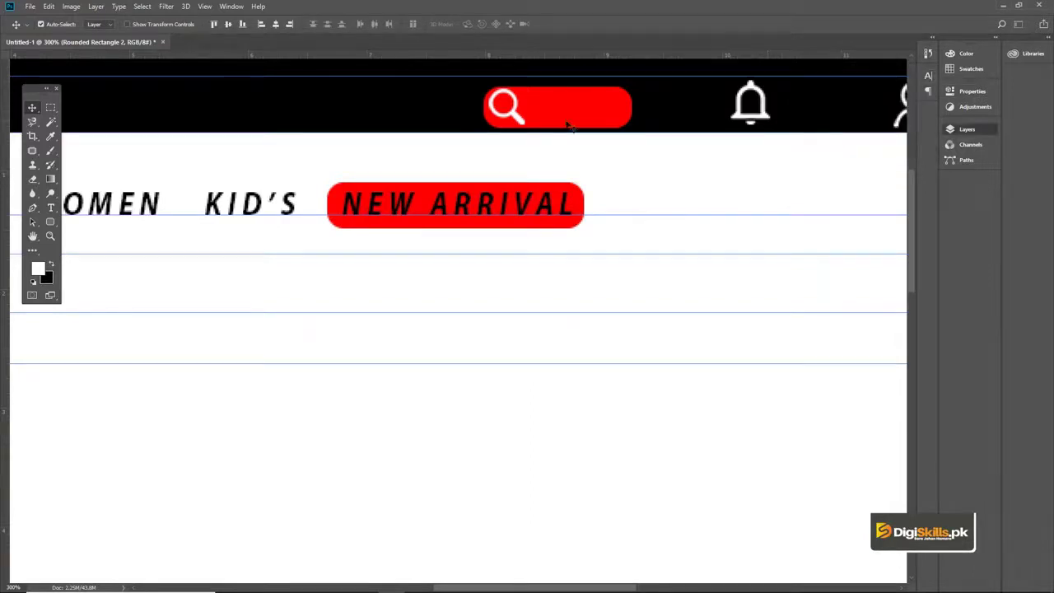
# Recolor the NEW ARRIVAL menu text white using the foreground color.
pyautogui.press('F7')
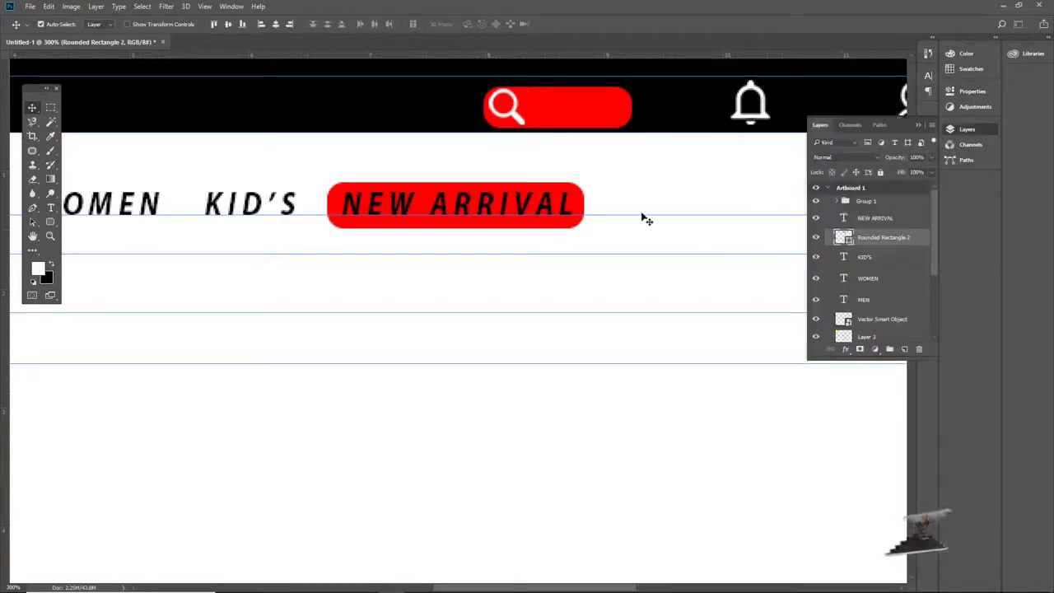
pyautogui.click(861, 219)
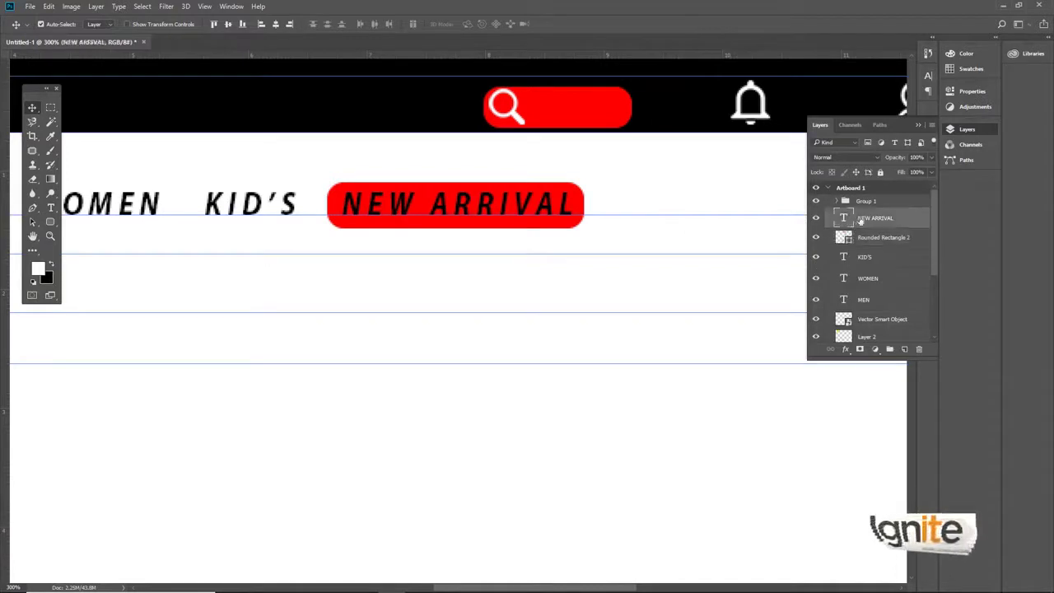
pyautogui.click(38, 268)
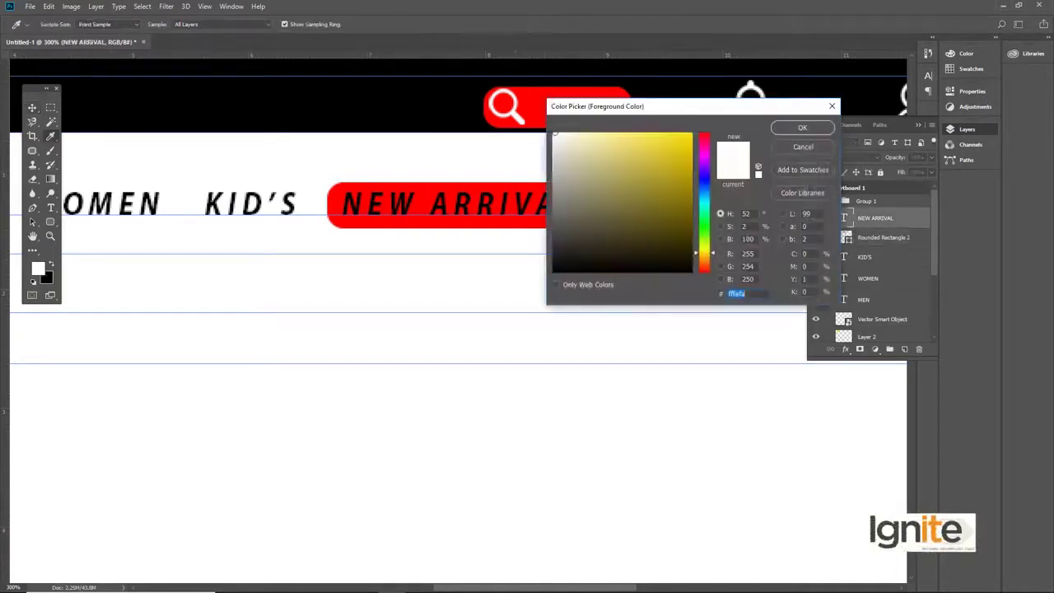
pyautogui.click(783, 130)
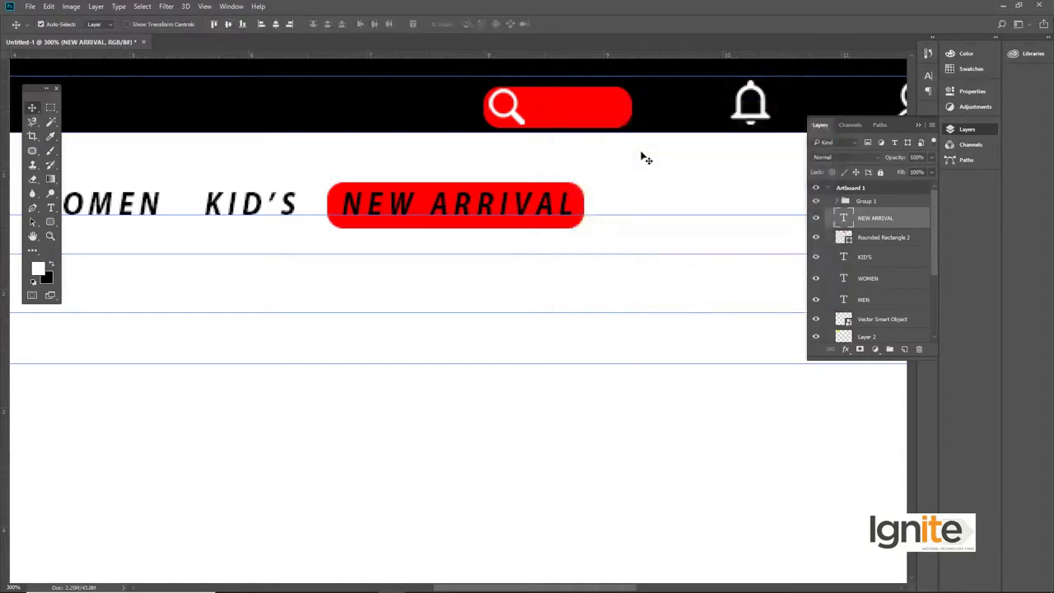
# On a new layer, fill a rectangular selection with black between the two guides below the logo, starting at the inner-left margin guide.
pyautogui.keyDown('alt'); pyautogui.click(400, 304); pyautogui.keyUp('alt')
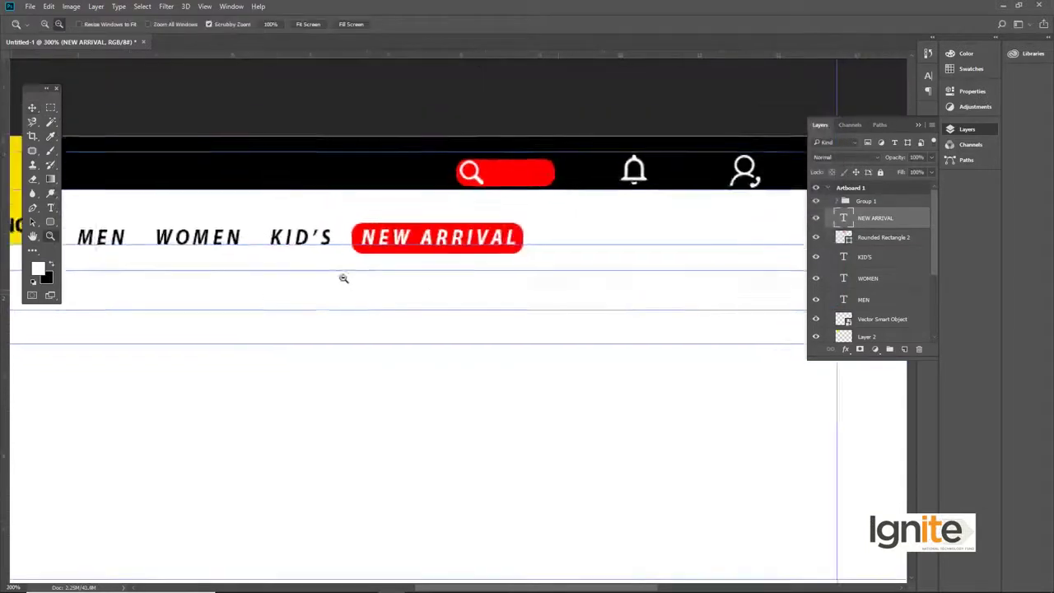
pyautogui.keyDown('alt'); pyautogui.click(344, 277); pyautogui.keyUp('alt')
pyautogui.moveTo(467, 332); pyautogui.dragTo(475, 262)
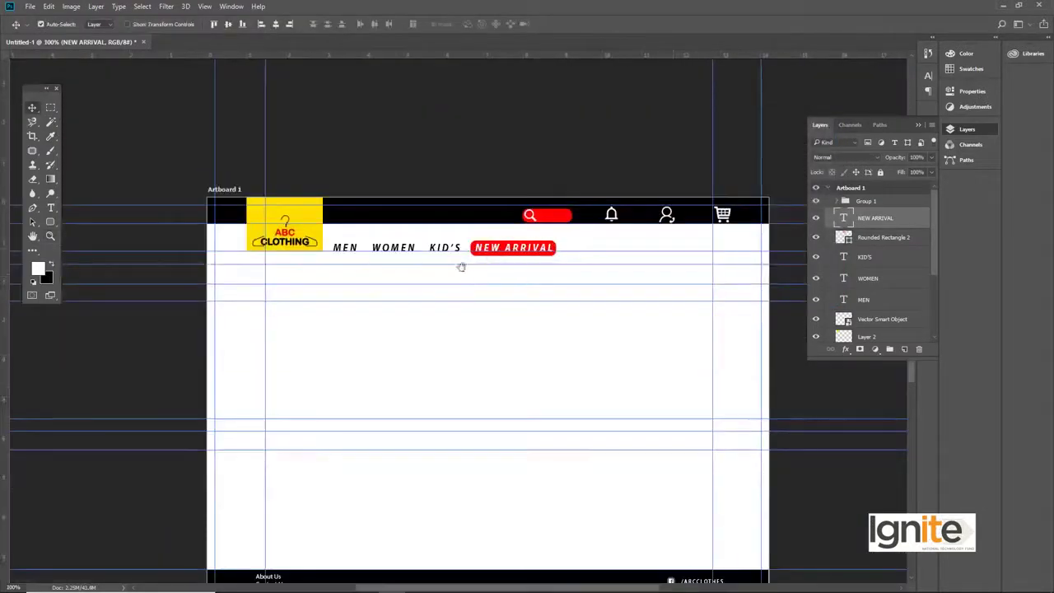
pyautogui.scroll(-1, 461, 267)
pyautogui.click(430, 268)
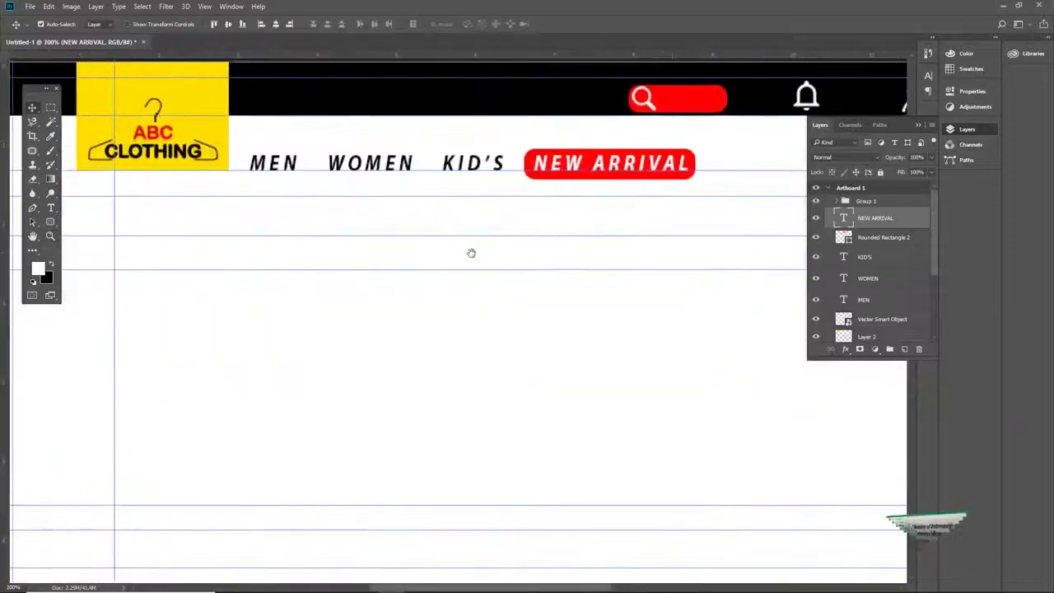
pyautogui.click(905, 348)
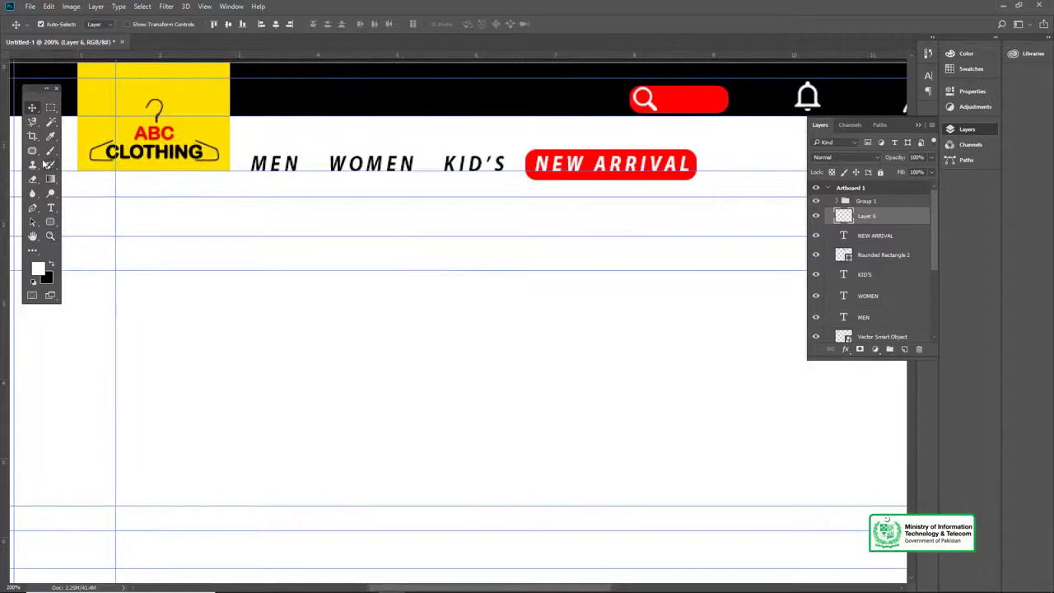
pyautogui.click(51, 108)
pyautogui.moveTo(115, 196); pyautogui.dragTo(504, 238)
pyautogui.press('v')
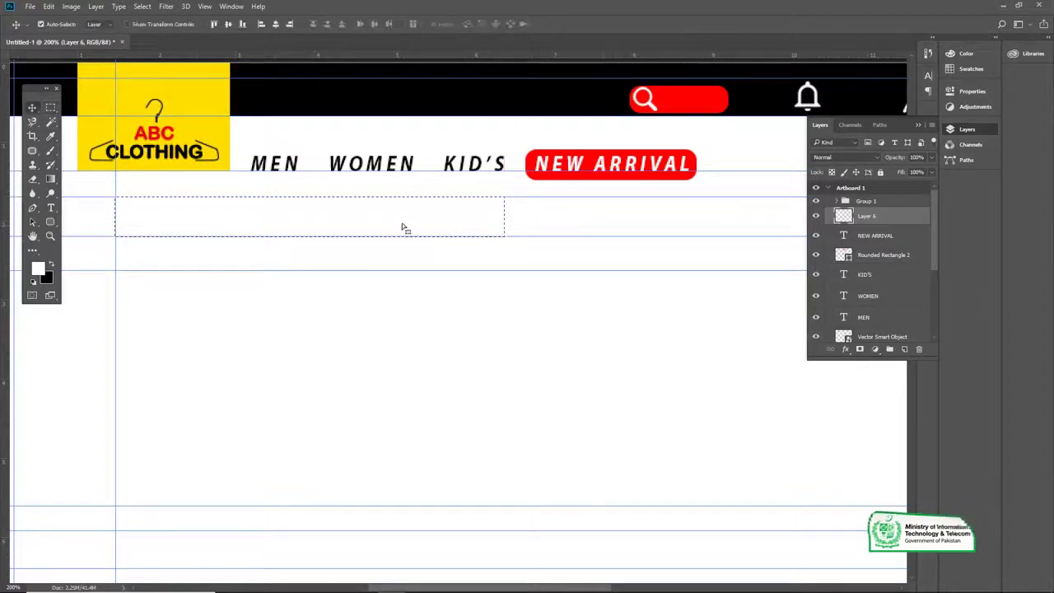
pyautogui.click(52, 265)
pyautogui.hotkey('alt', 'BackSpace')
# Add white text reading "NEW ARRIVAL- SUMMER COLLECTION" on the black bar.
pyautogui.press('t')
pyautogui.click(154, 219)
pyautogui.click(33, 108)
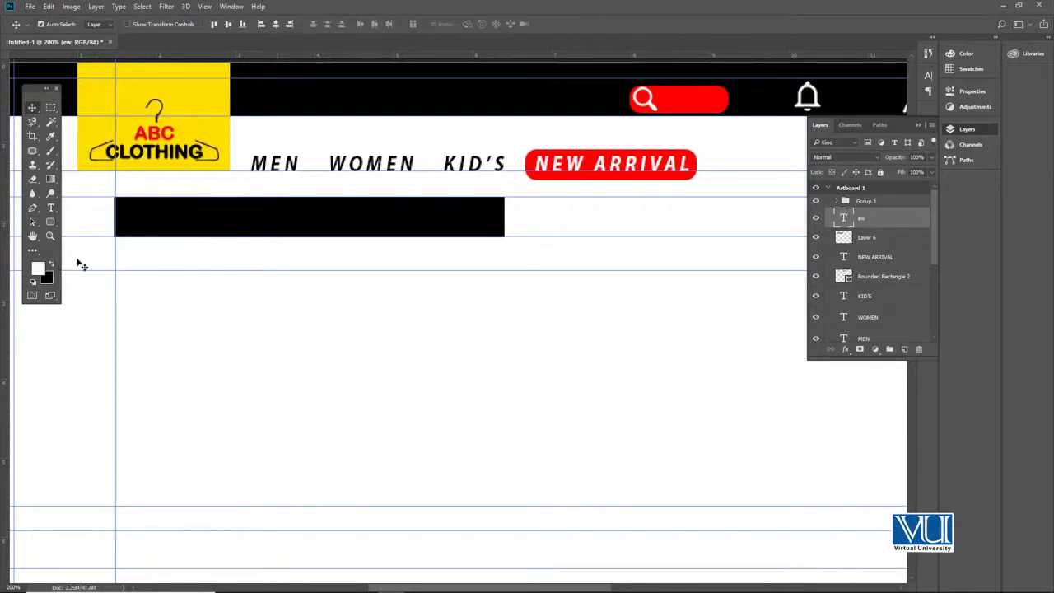
pyautogui.press('t')
pyautogui.hotkey('ctrl', '+')
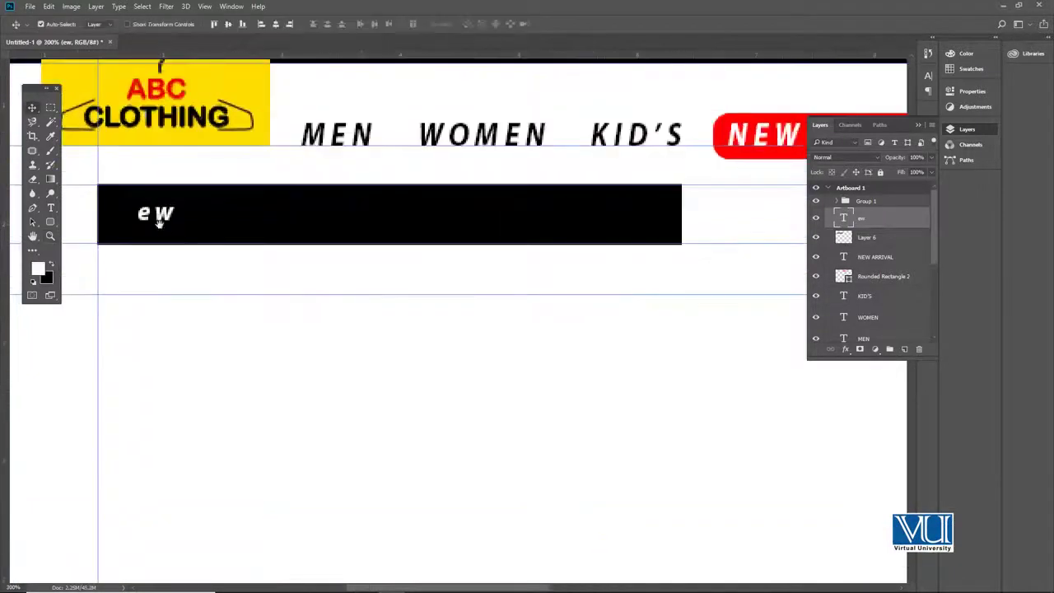
pyautogui.click(183, 229)
pyautogui.click(182, 229)
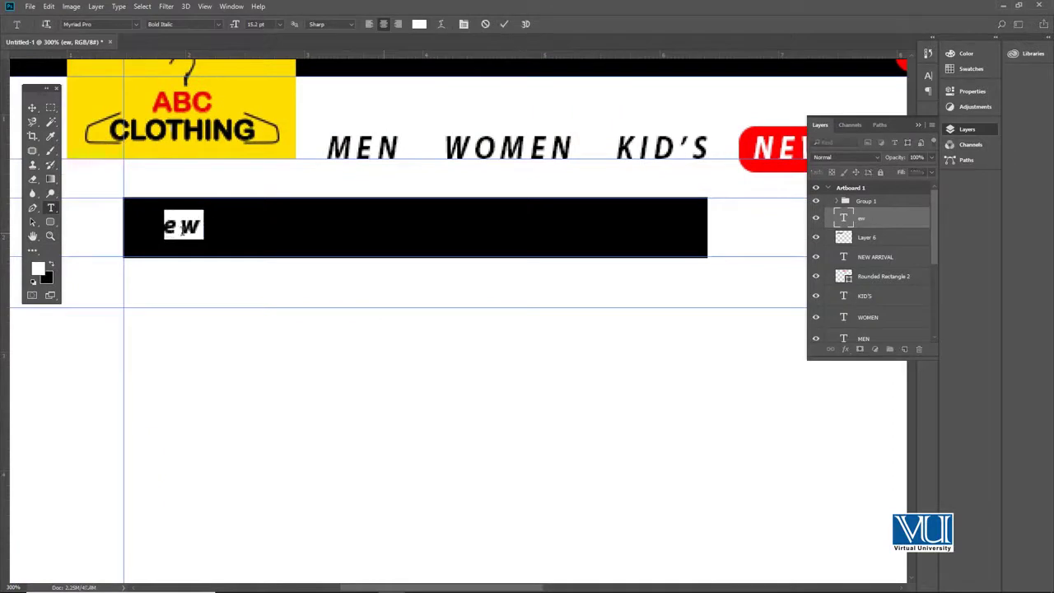
pyautogui.write('NEW ARRIVAL')
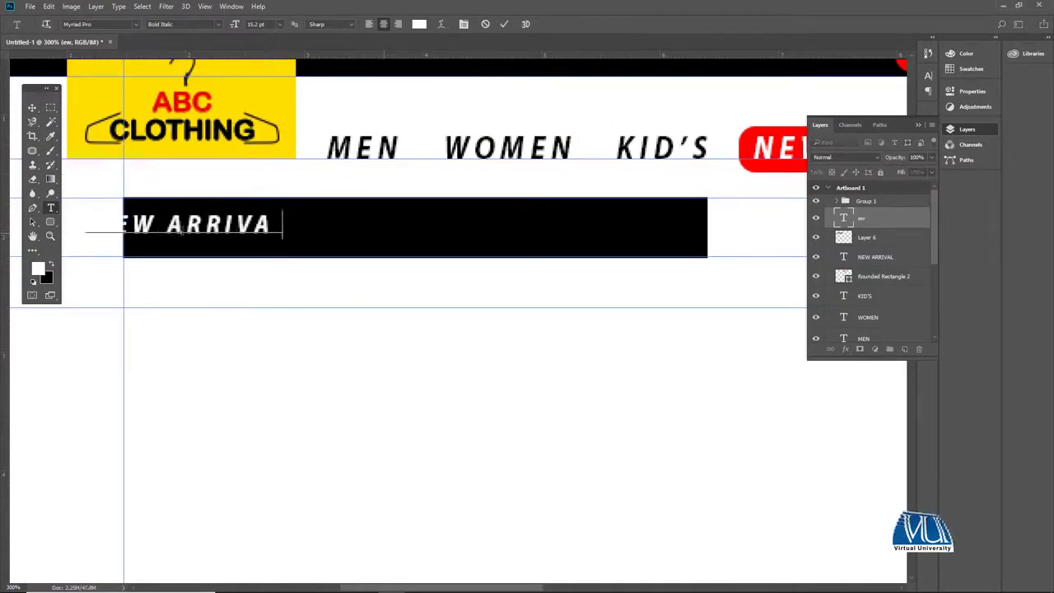
pyautogui.write('-')
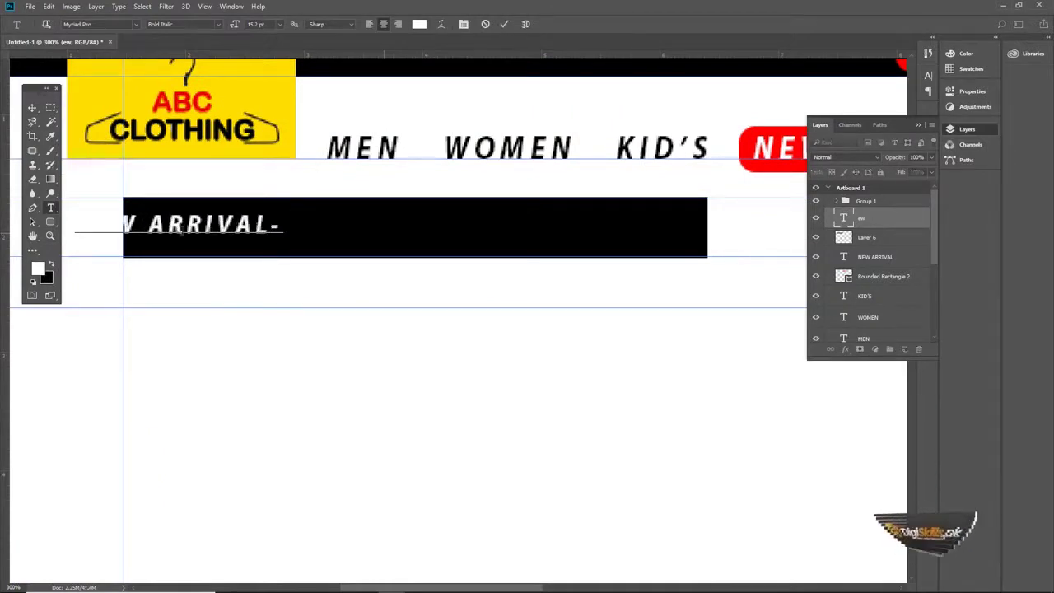
pyautogui.write(' SUMMER COLLECTIOJN')
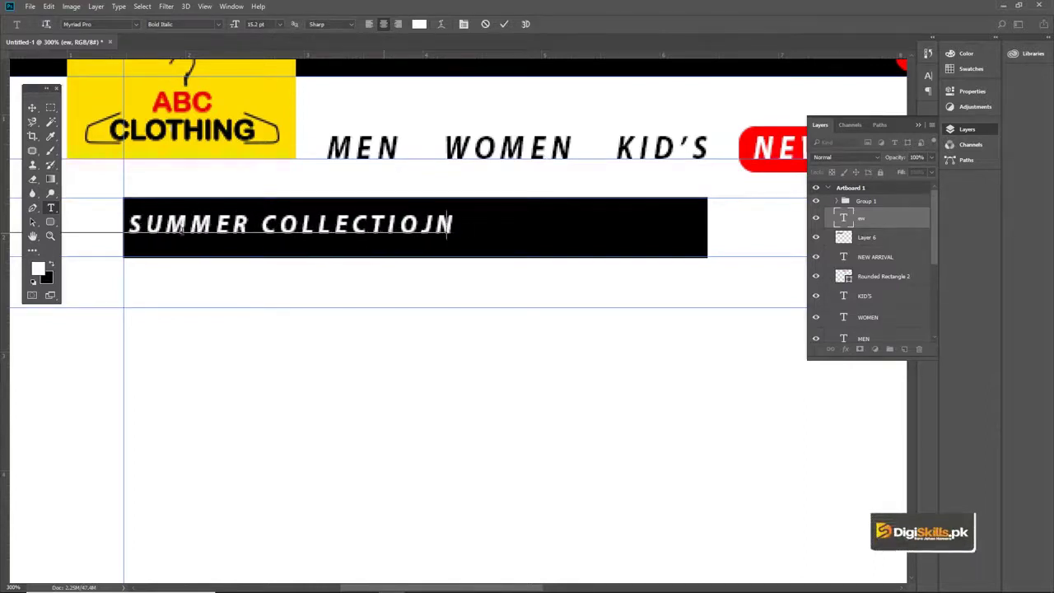
pyautogui.press('BackSpace')
pyautogui.press('BackSpace')
pyautogui.write('N')
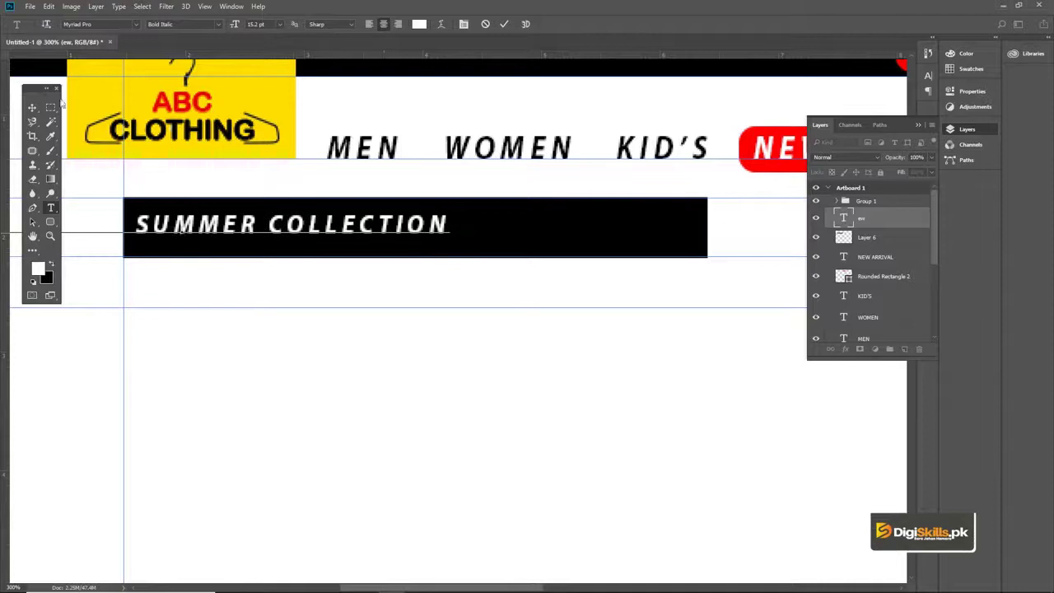
# Shift the collection heading to the right along the black bar.
pyautogui.click(33, 108)
pyautogui.moveTo(245, 226); pyautogui.dragTo(447, 232)
pyautogui.hotkey('ctrl', 'z')
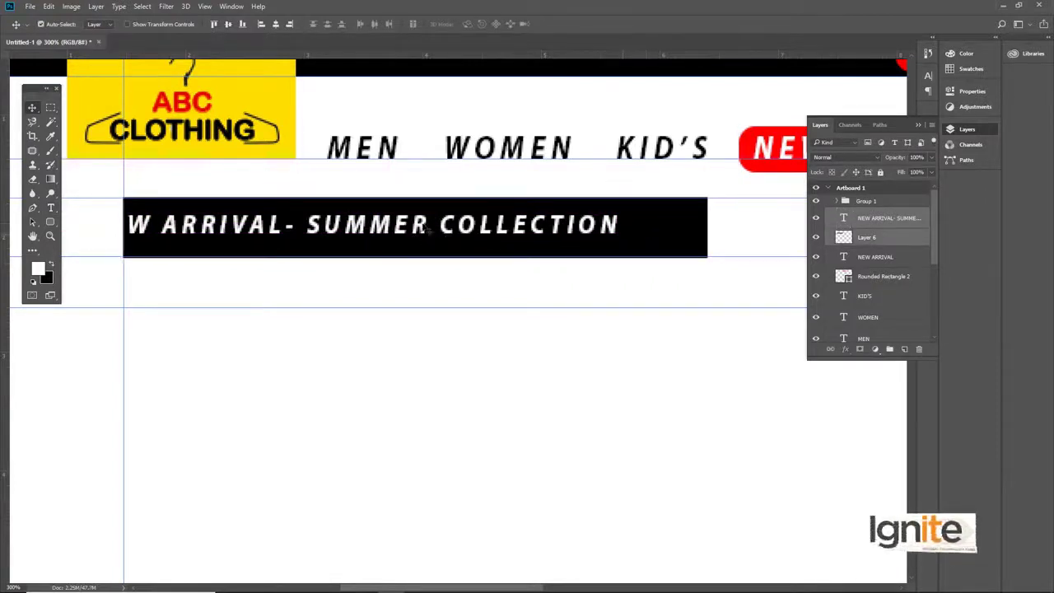
# Replace the word SUMMER with WINTER in the heading on the black bar.
pyautogui.press('t')
pyautogui.doubleClick(425, 227)
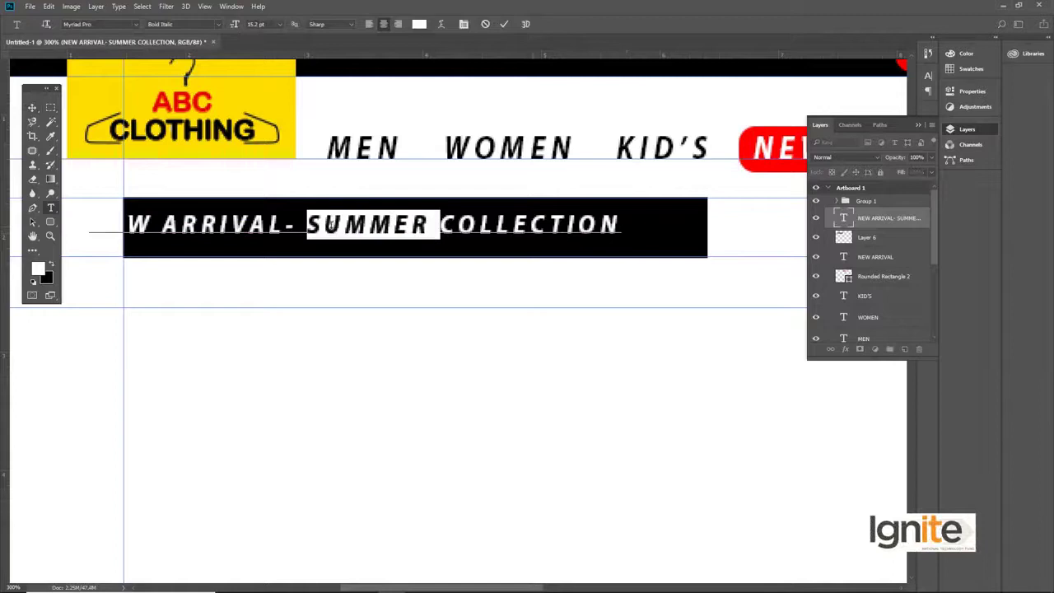
pyautogui.write('WIN')
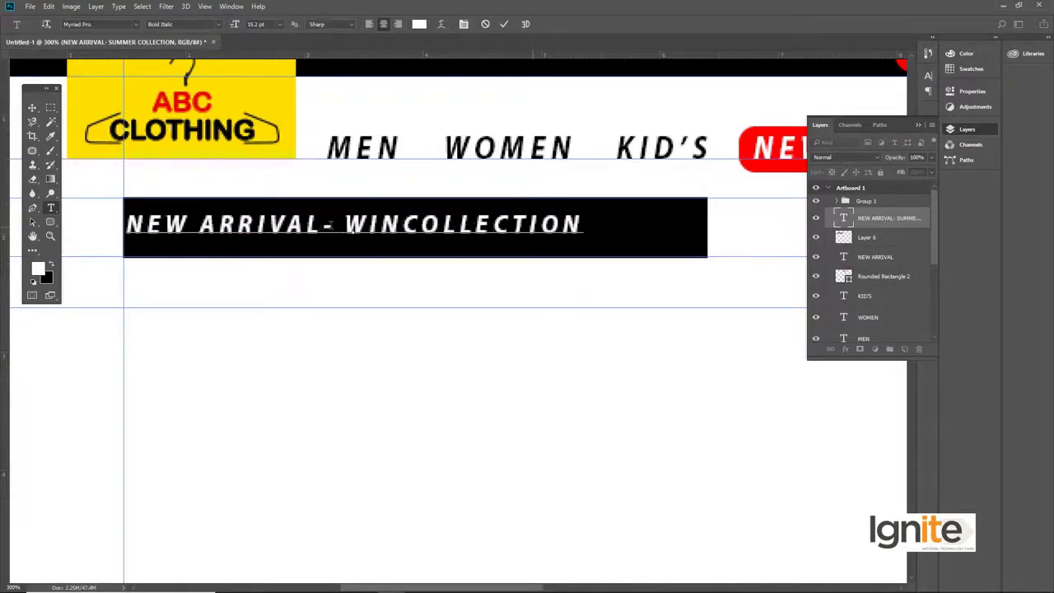
pyautogui.write('TER')
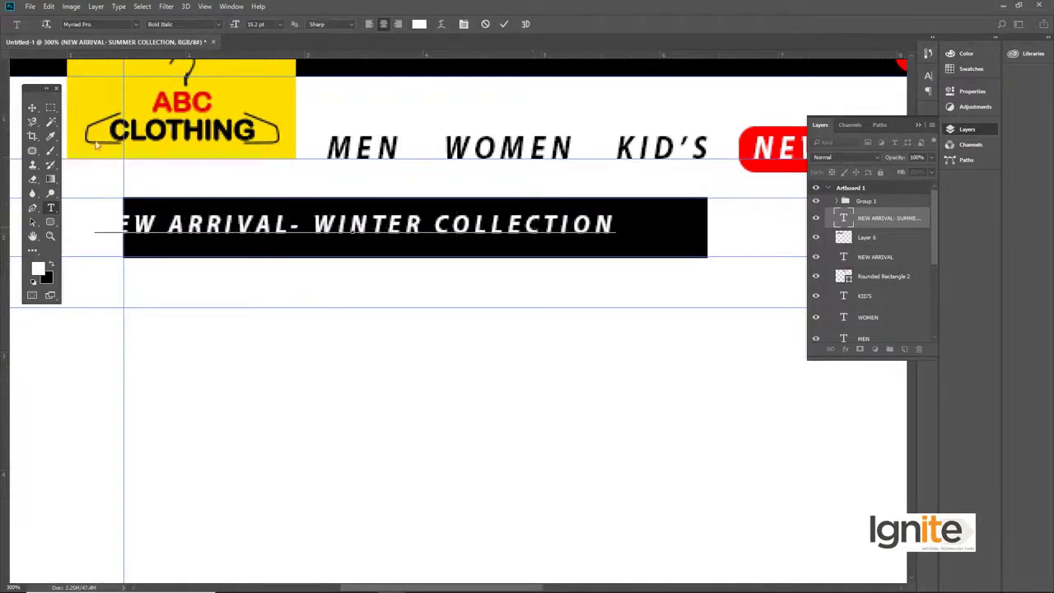
pyautogui.click(31, 107)
# Move the heading fully inside the black bar and align the horizontal centers of the text and bar layers.
pyautogui.hotkey('ctrl', 't')
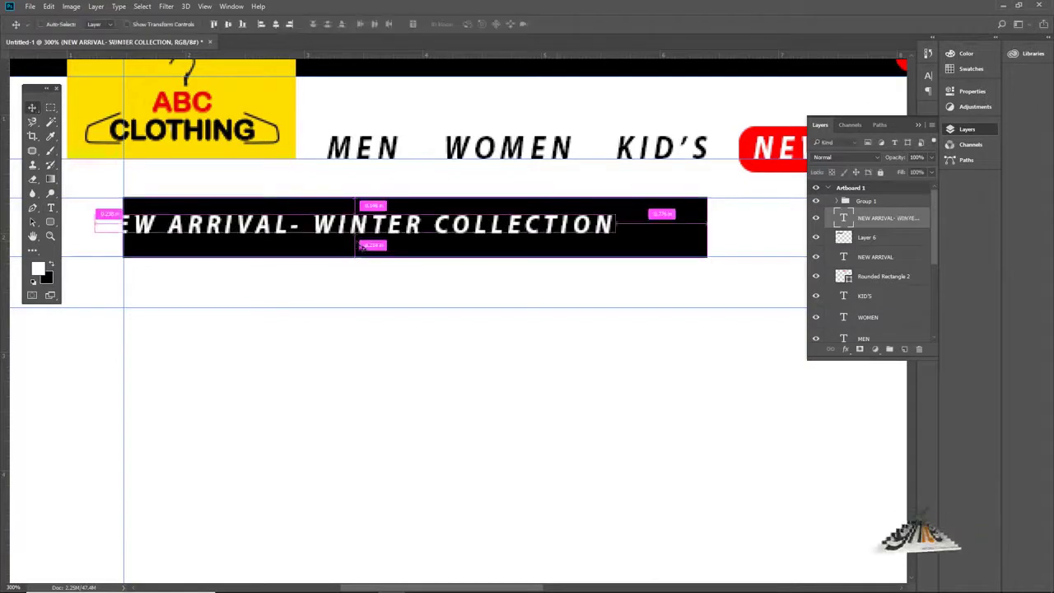
pyautogui.moveTo(545, 221); pyautogui.dragTo(593, 221)
pyautogui.press('Return')
pyautogui.press('Right')
pyautogui.press('Right')
pyautogui.press('Right')
pyautogui.press('Down')
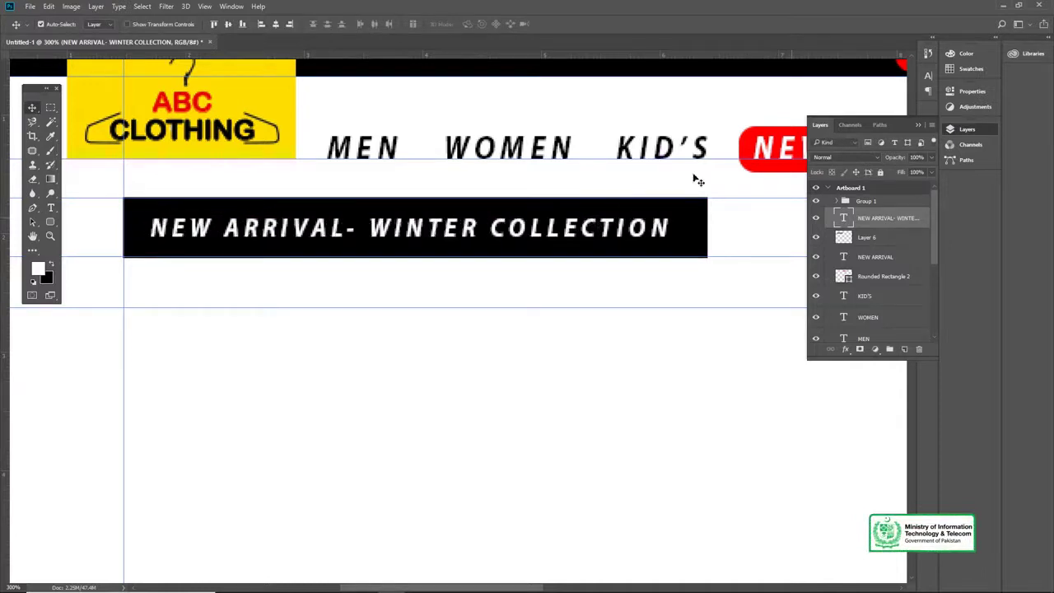
pyautogui.keyDown('ctrl'); pyautogui.click(867, 238); pyautogui.keyUp('ctrl')
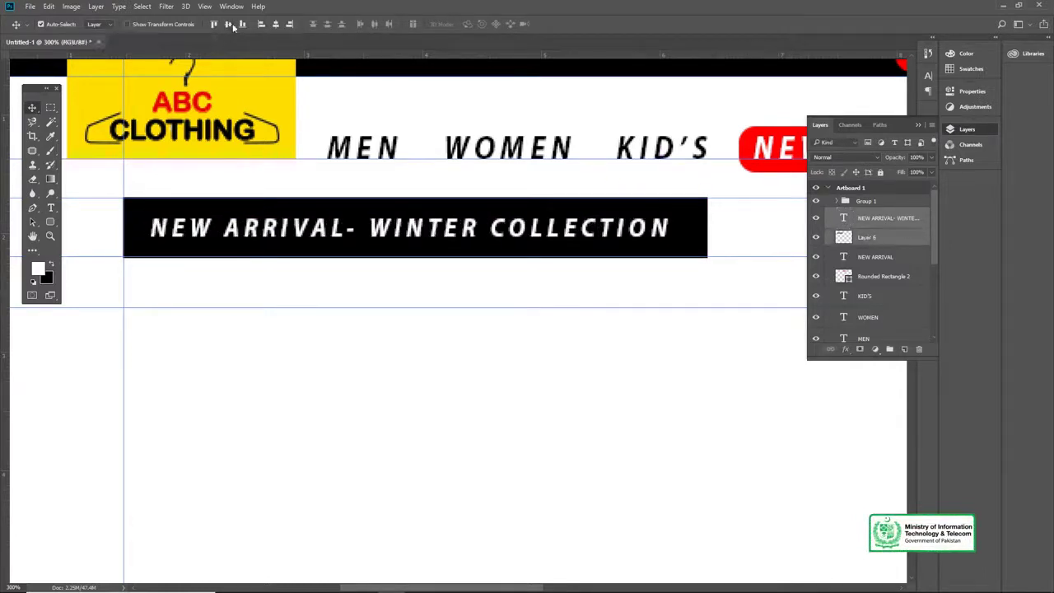
pyautogui.click(275, 25)
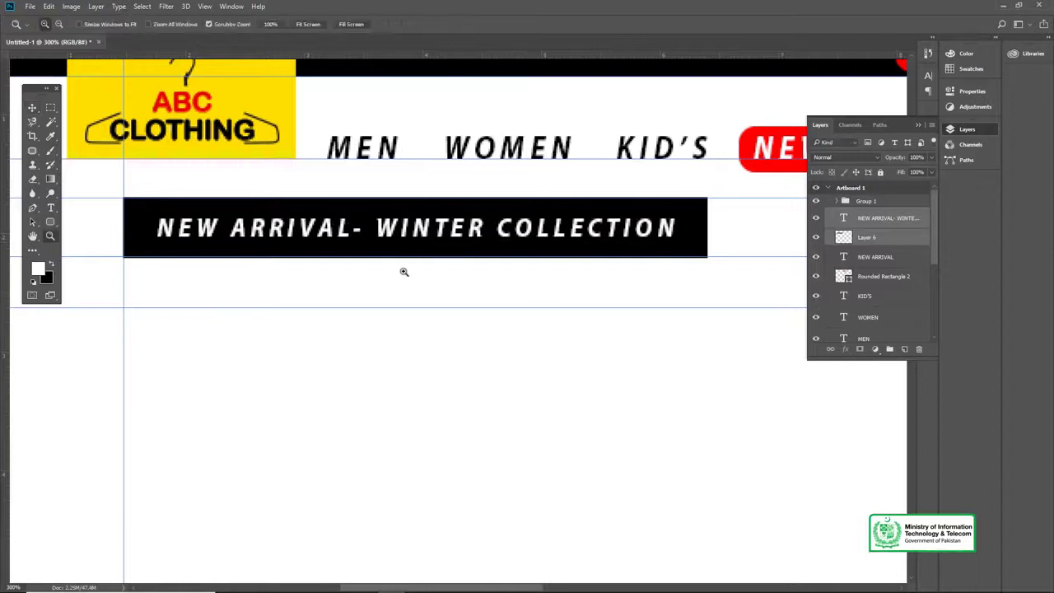
# Create a new layer with a black-filled rectangle starting at the left margin guide, between the two horizontal guides below the heading bar.
pyautogui.scroll(-5, 404, 271)
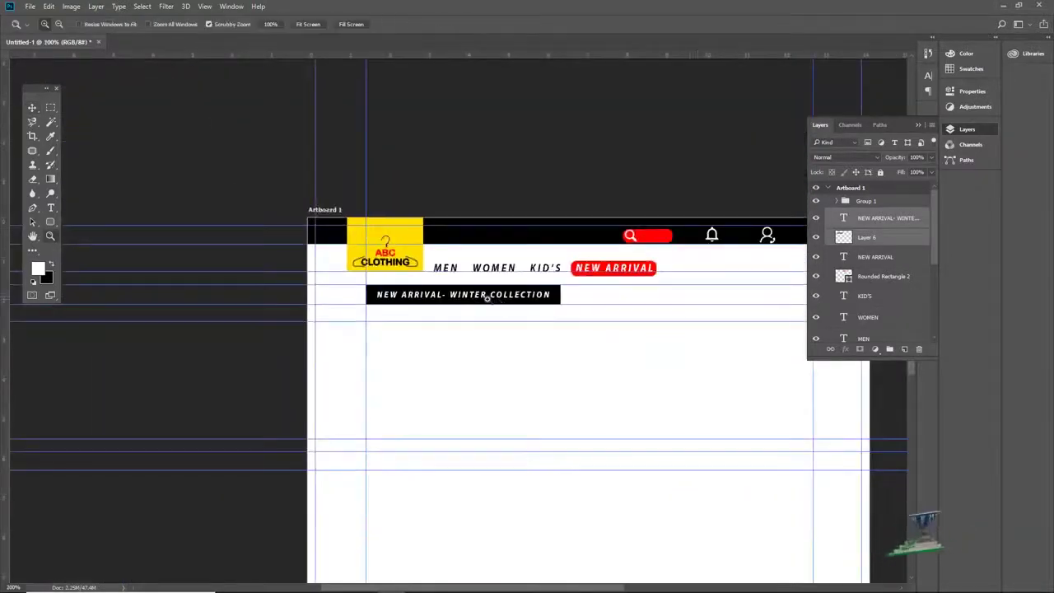
pyautogui.scroll(3, 487, 301)
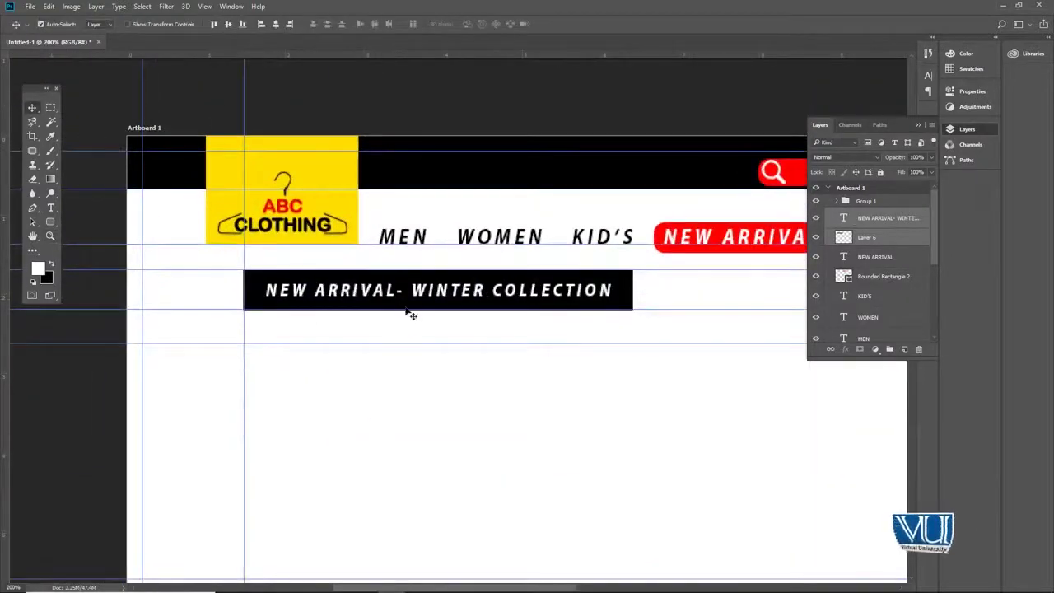
pyautogui.press('z')
pyautogui.click(319, 25)
pyautogui.press('v')
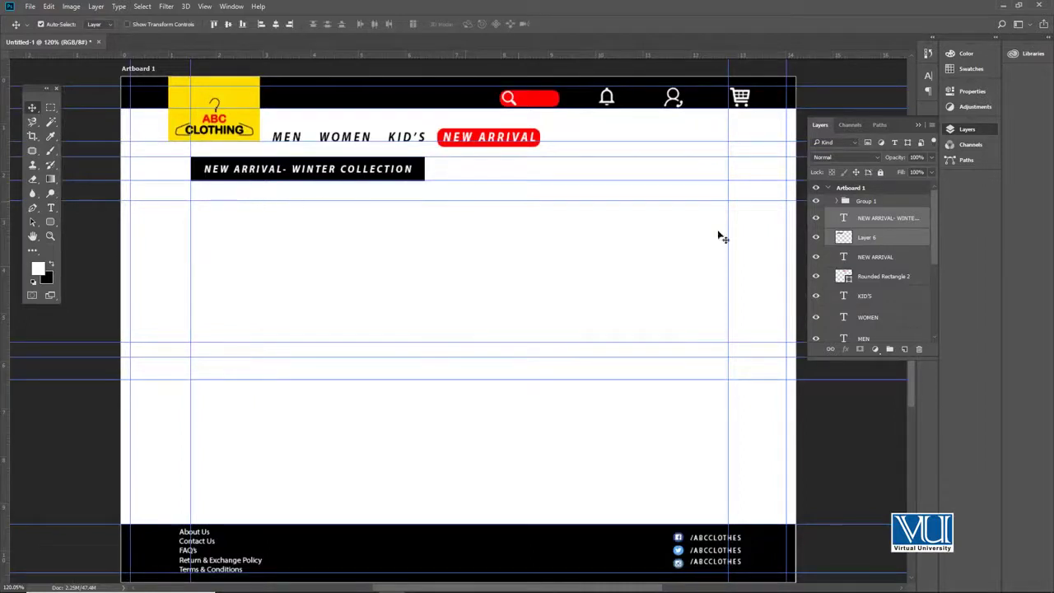
pyautogui.click(904, 350)
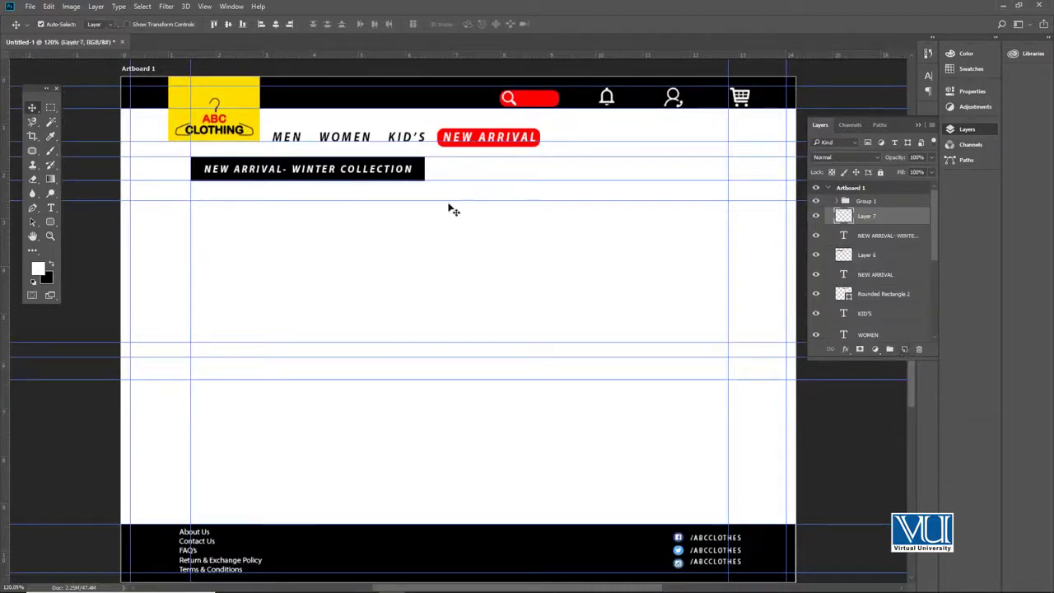
pyautogui.click(50, 108)
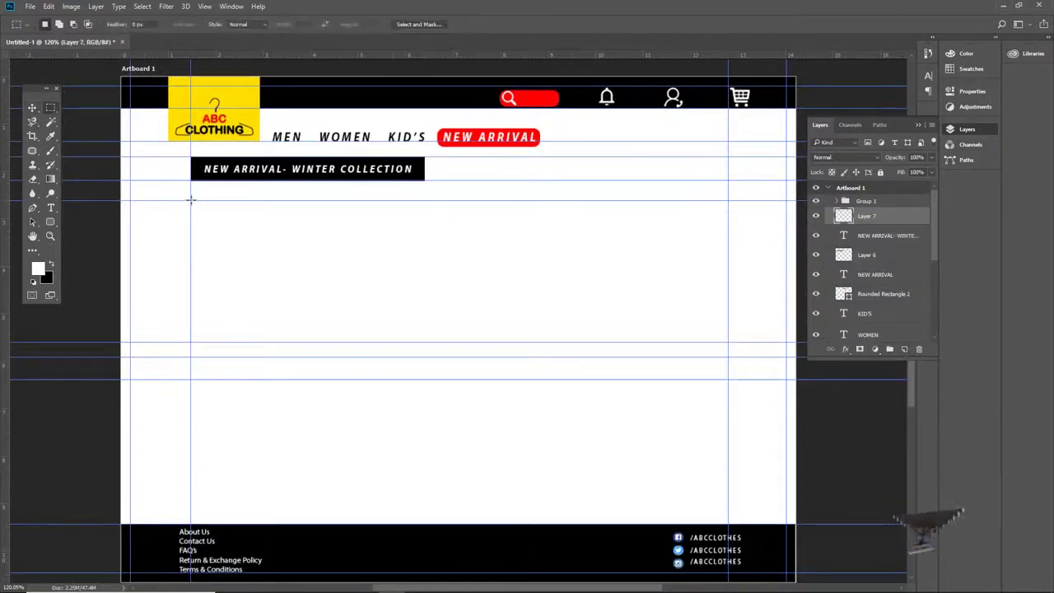
pyautogui.moveTo(190, 199); pyautogui.dragTo(321, 342)
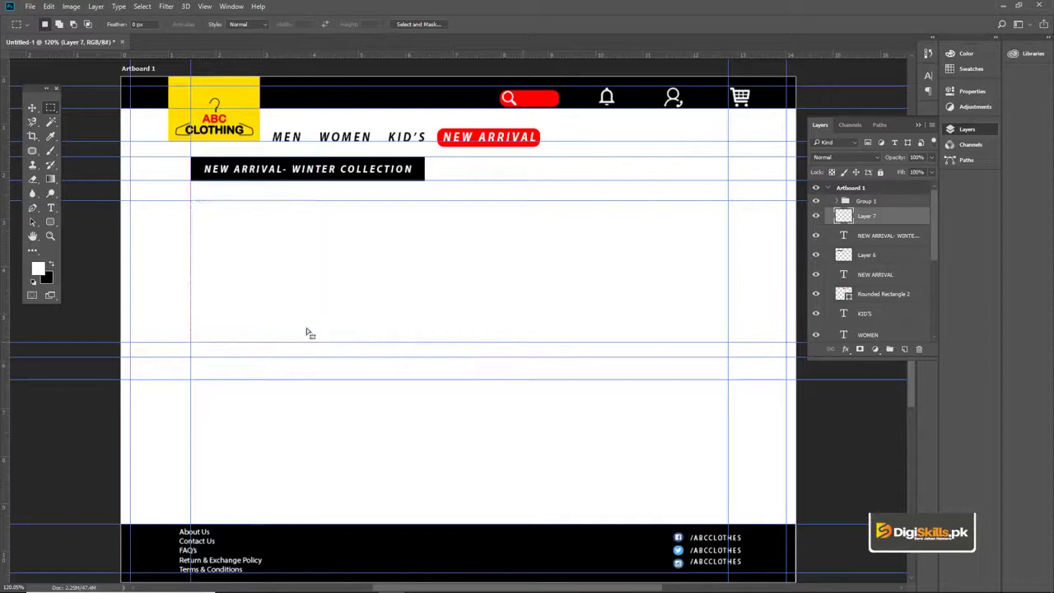
pyautogui.press('v')
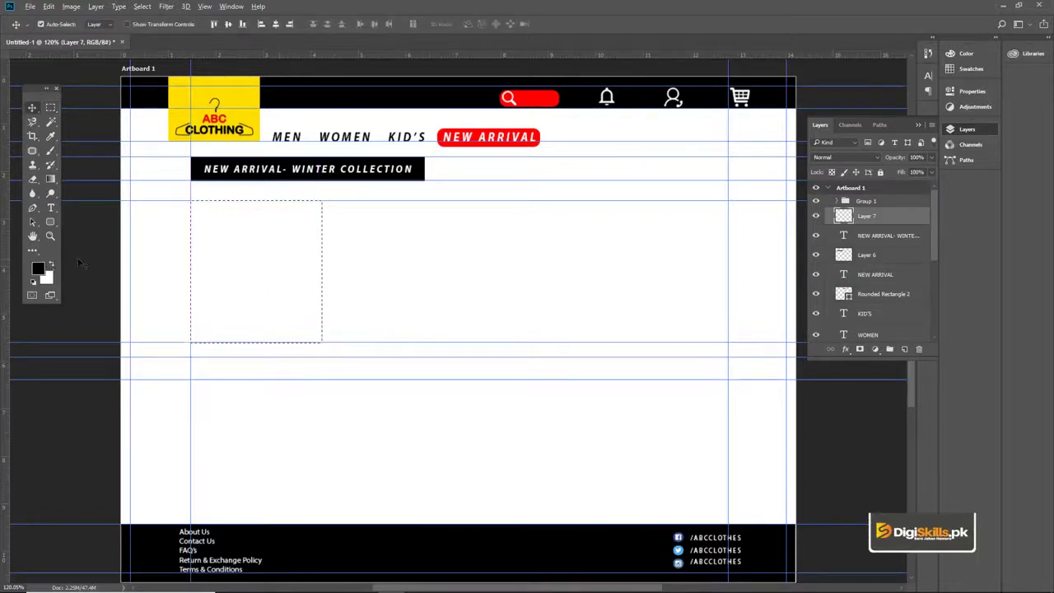
pyautogui.hotkey('alt', 'BackSpace')
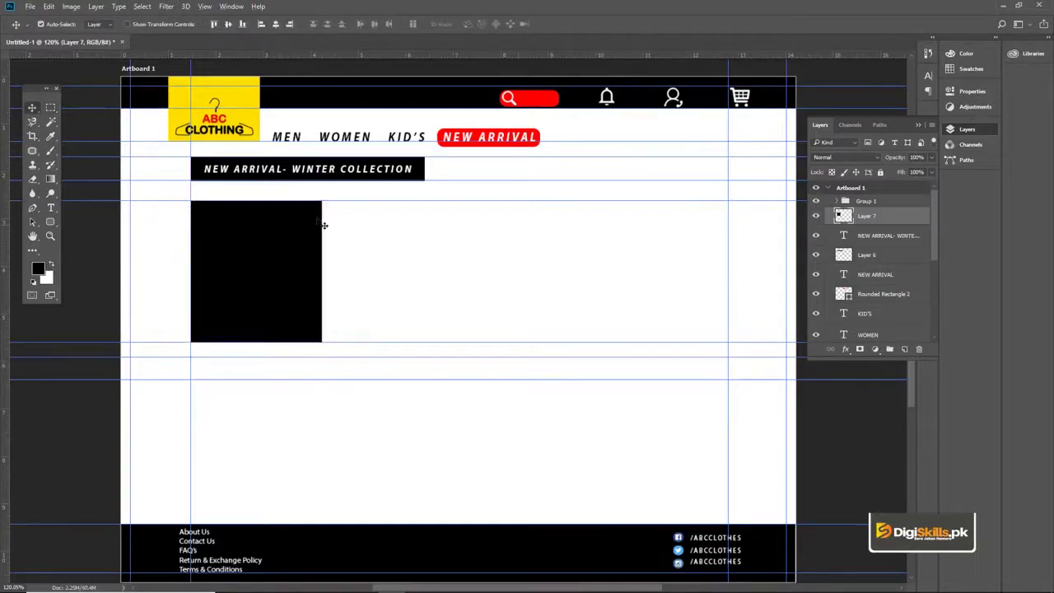
# Duplicate the black rectangle twice along the same row and distribute the three boxes evenly.
pyautogui.moveTo(292, 235); pyautogui.dragTo(614, 261)
pyautogui.keyDown('shift'); pyautogui.click(855, 251); pyautogui.keyUp('shift')
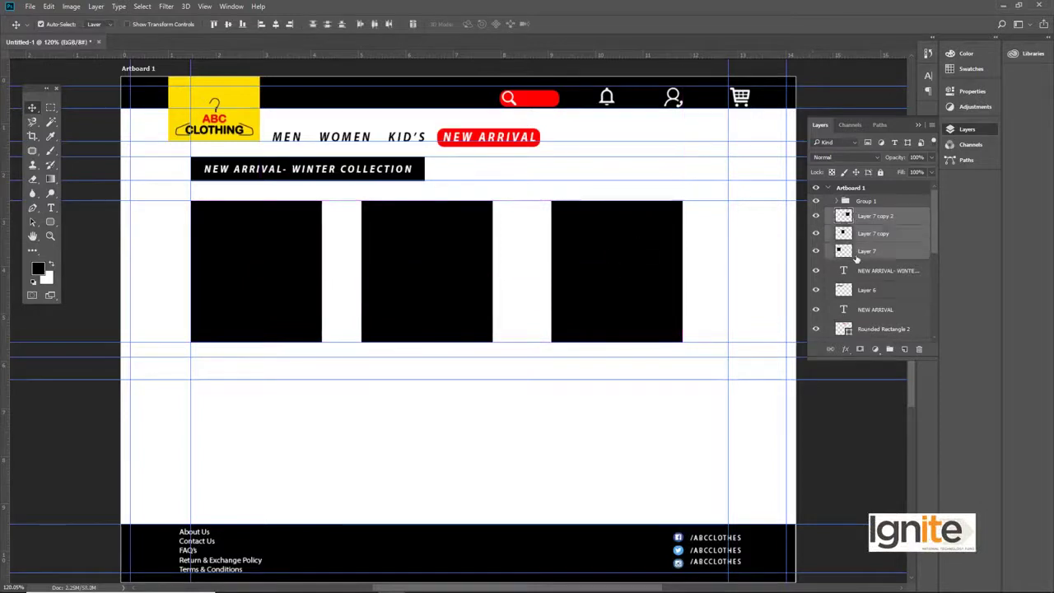
pyautogui.click(376, 23)
# Move the third box to the right margin guide and shift the middle box to equalize the gaps between the three boxes.
pyautogui.click(876, 221)
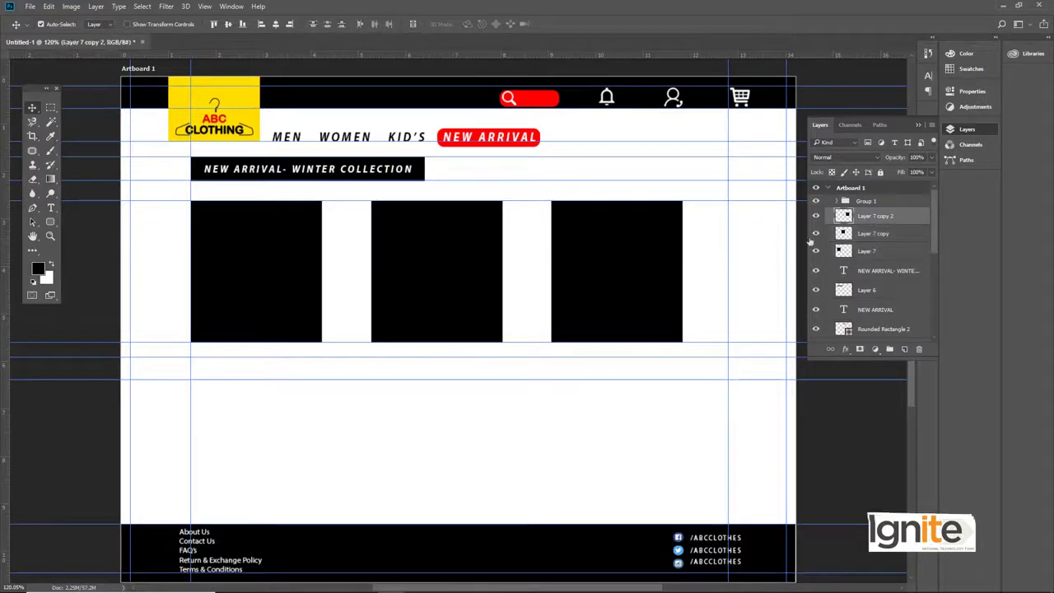
pyautogui.moveTo(628, 238); pyautogui.dragTo(654, 239)
pyautogui.moveTo(469, 239); pyautogui.dragTo(488, 243)
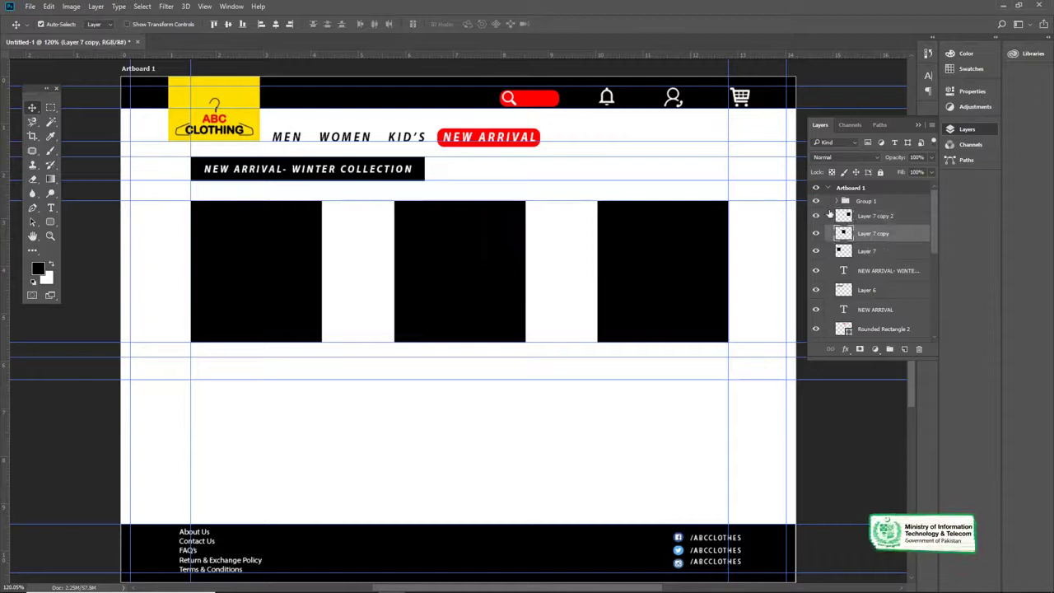
pyautogui.click(853, 220)
pyautogui.keyDown('shift'); pyautogui.click(859, 250); pyautogui.keyUp('shift')
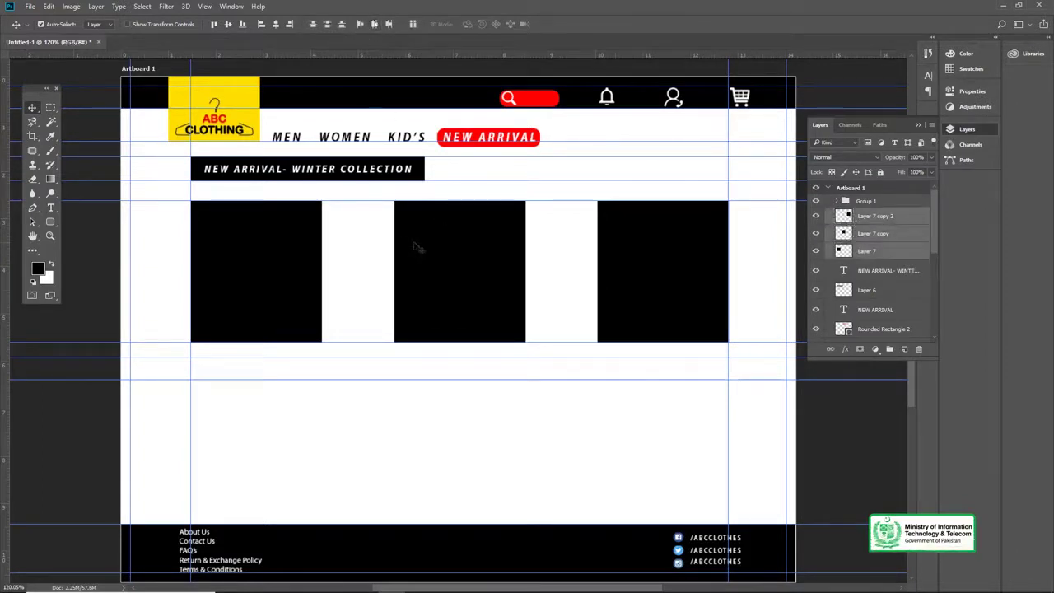
pyautogui.press('z')
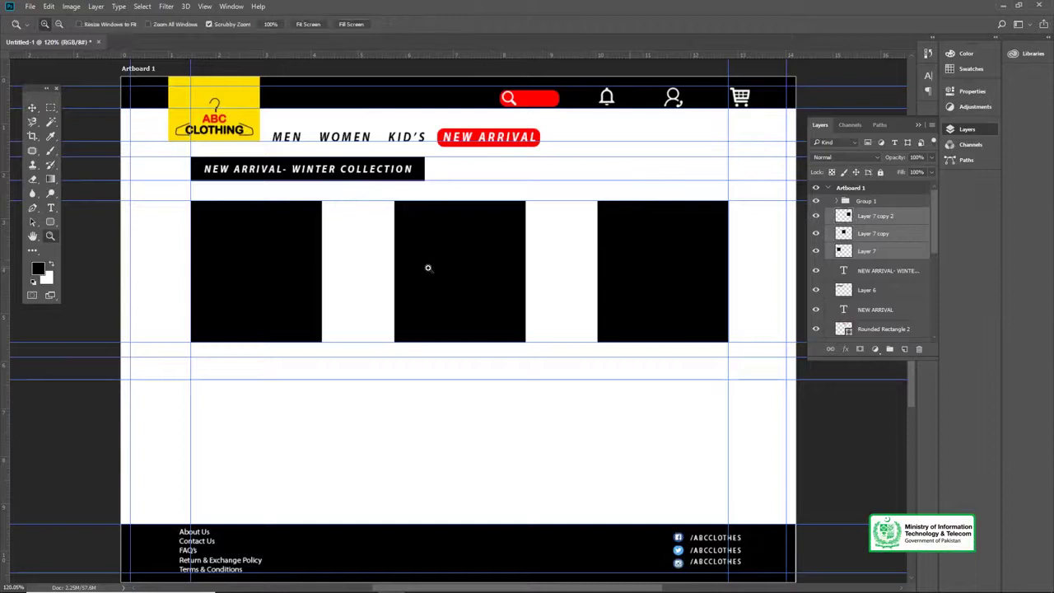
pyautogui.press('v')
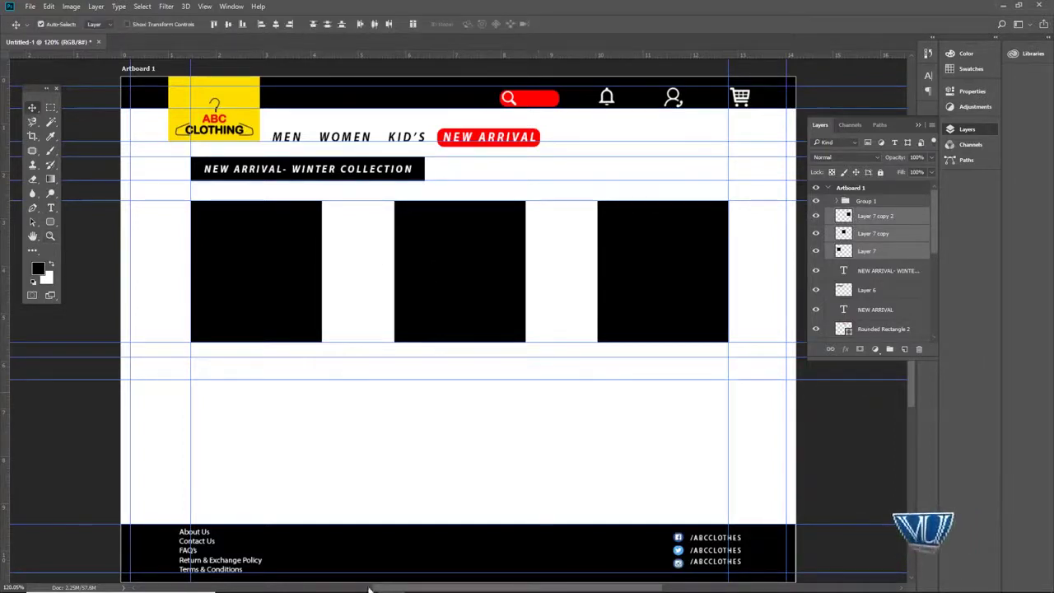
# Place picture 01 from the Pics folder into the page and scale it down over the first black box.
pyautogui.click(256, 582)
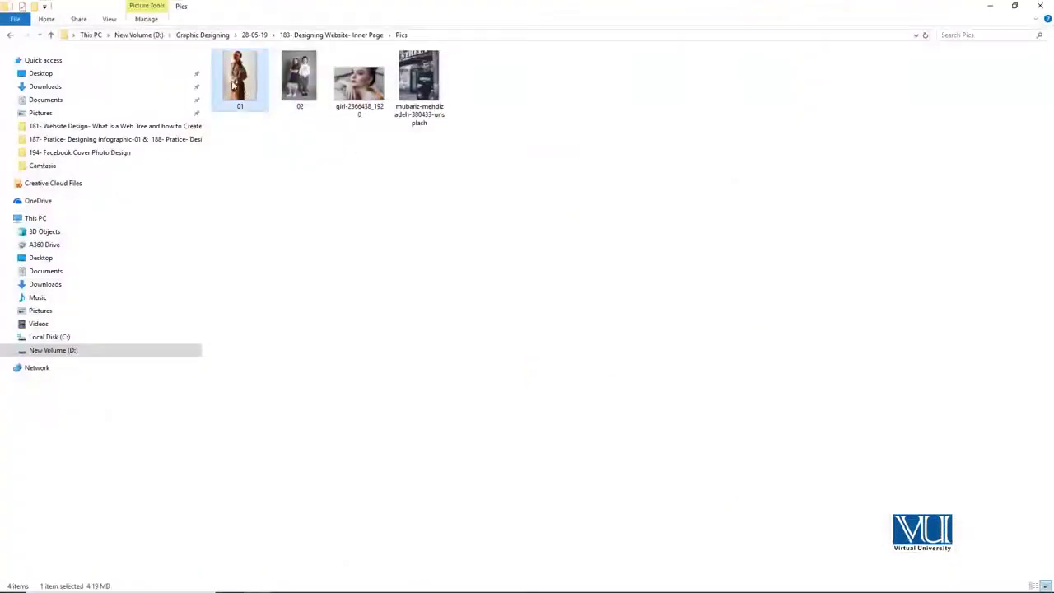
pyautogui.moveTo(241, 94); pyautogui.dragTo(341, 238)
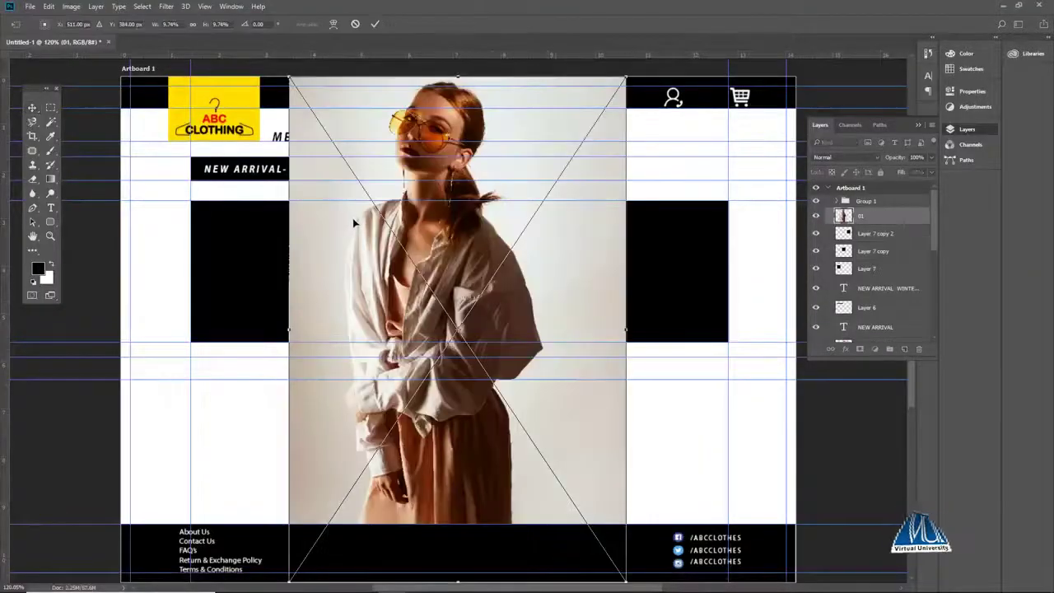
pyautogui.moveTo(623, 82); pyautogui.dragTo(253, 209)
pyautogui.press('Return')
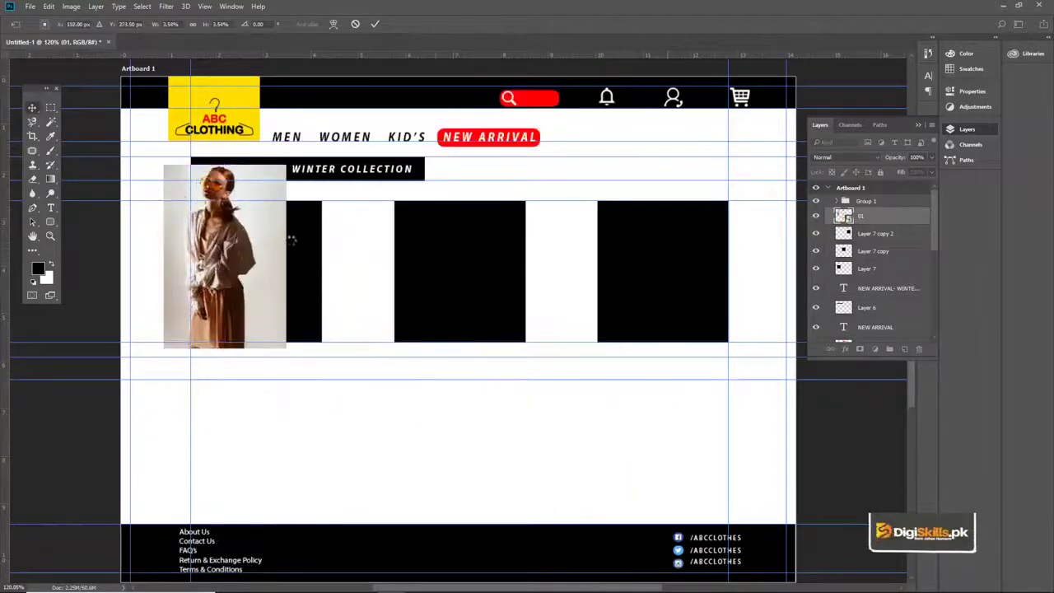
# Clip picture 01 to the first box by stacking it directly above Layer 7, and enlarge it to fill the box.
pyautogui.click(301, 245)
pyautogui.moveTo(865, 218); pyautogui.dragTo(874, 262)
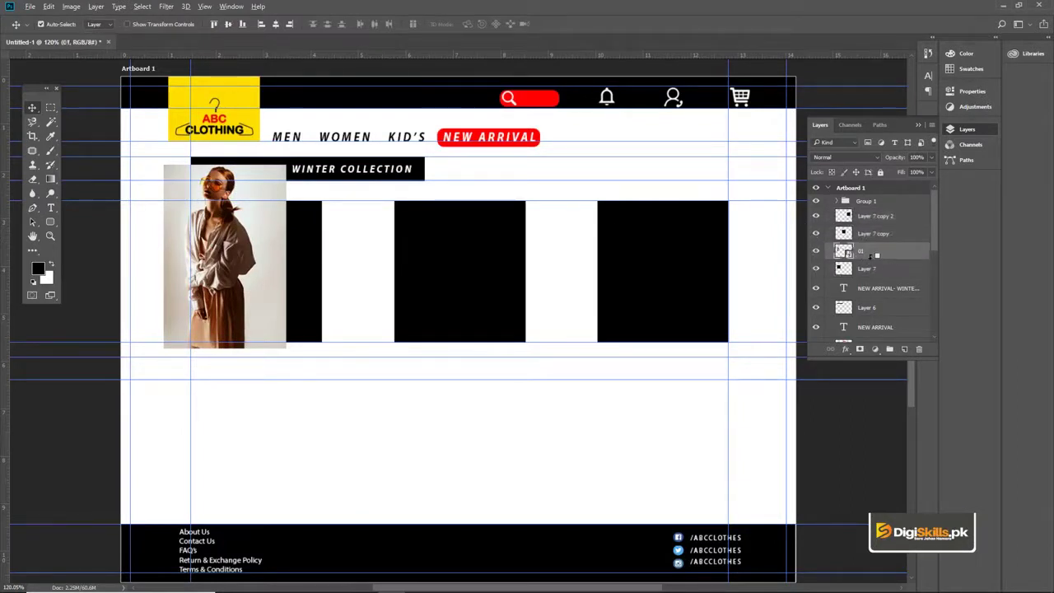
pyautogui.hotkey('ctrl', 'alt', 'g')
pyautogui.hotkey('ctrl', 't')
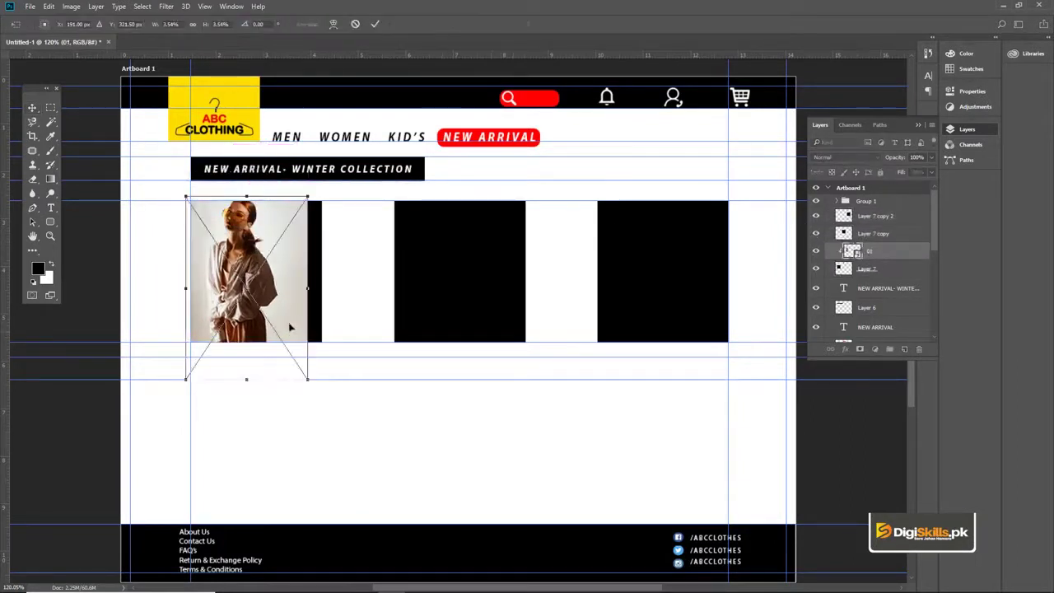
pyautogui.moveTo(309, 378); pyautogui.dragTo(324, 402)
pyautogui.moveTo(188, 196); pyautogui.dragTo(194, 195)
pyautogui.press('Return')
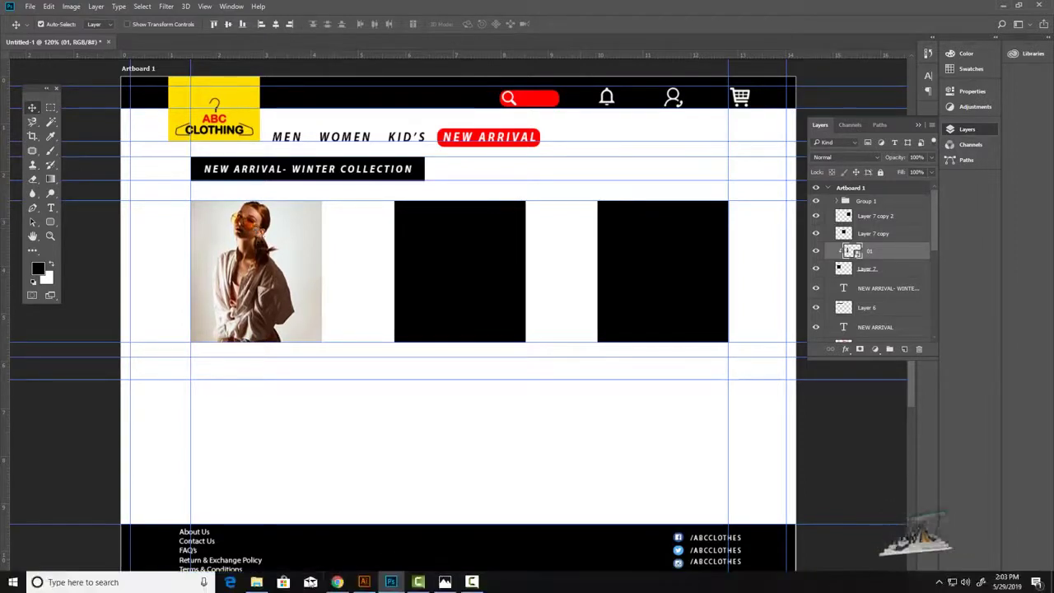
# Place picture 02 from the Pics folder into the page and scale it to cover the width of the third box.
pyautogui.click(230, 583)
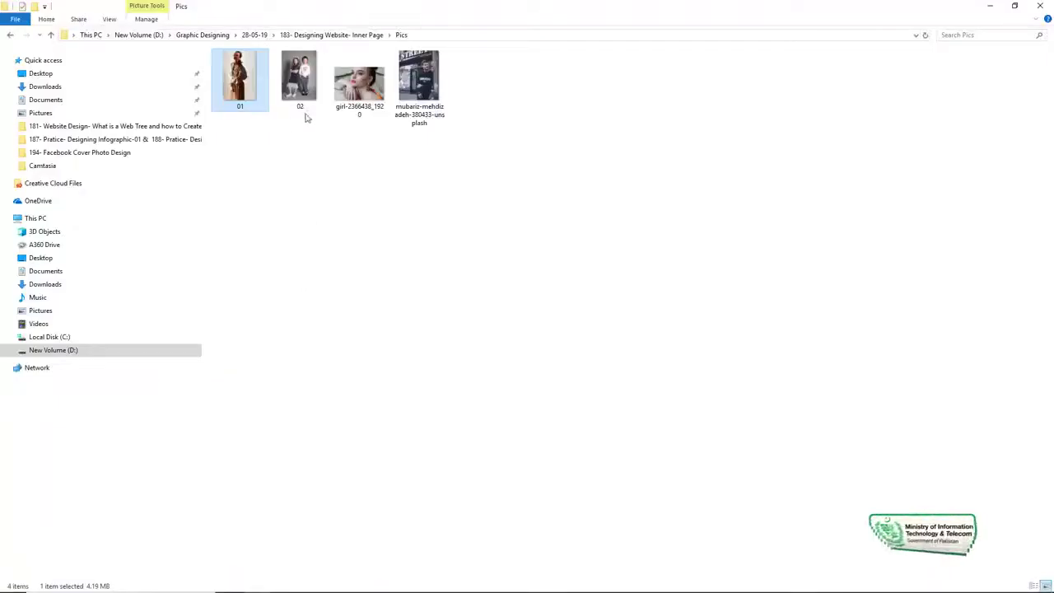
pyautogui.click(301, 86)
pyautogui.moveTo(329, 586); pyautogui.dragTo(395, 586)
pyautogui.moveTo(599, 271); pyautogui.dragTo(599, 272)
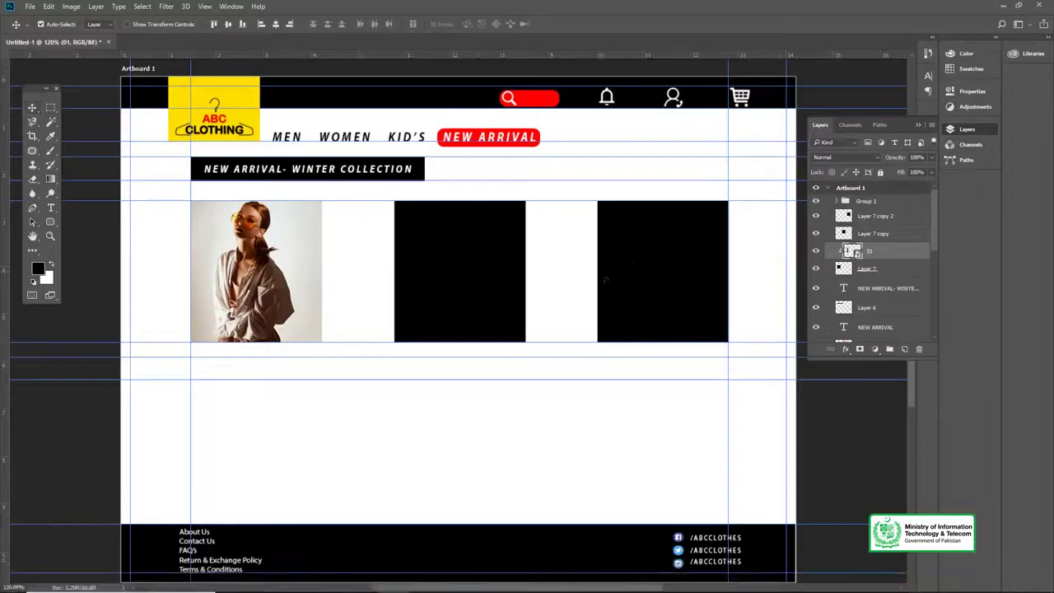
pyautogui.moveTo(635, 75); pyautogui.dragTo(663, 240)
pyautogui.moveTo(717, 362); pyautogui.dragTo(728, 372)
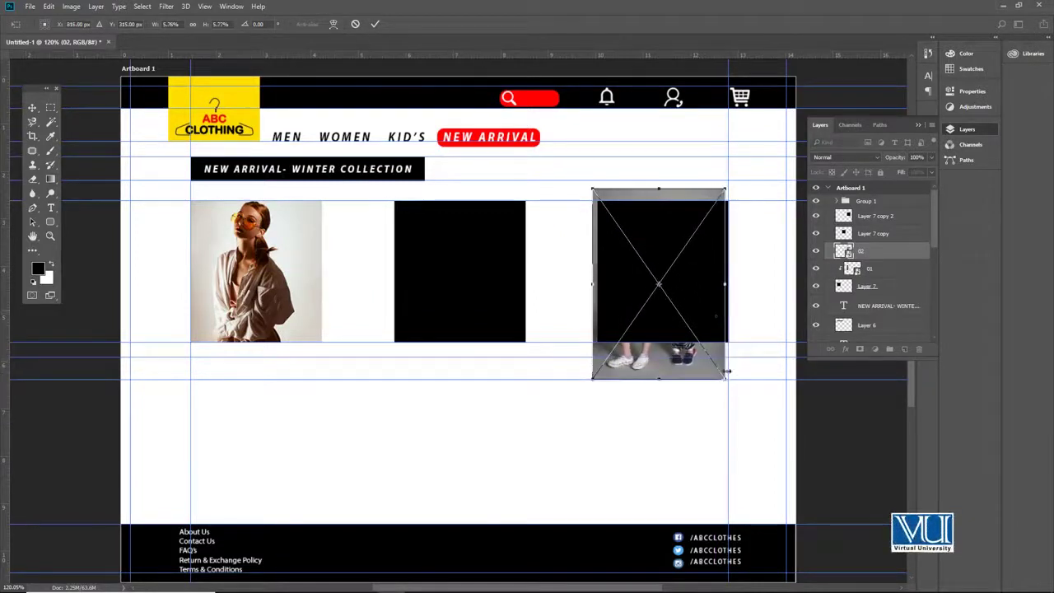
pyautogui.press('Return')
# Move picture 02 above Layer 7 copy 2 and clip it to the third box.
pyautogui.click(692, 319)
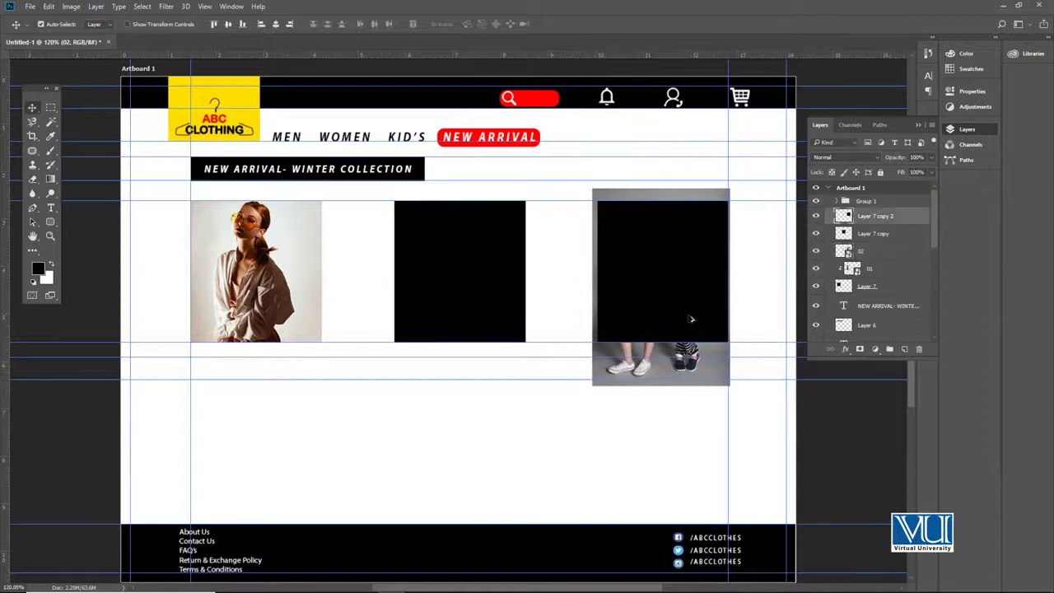
pyautogui.moveTo(862, 253); pyautogui.dragTo(875, 218)
pyautogui.hotkey('ctrl', 'alt', 'g')
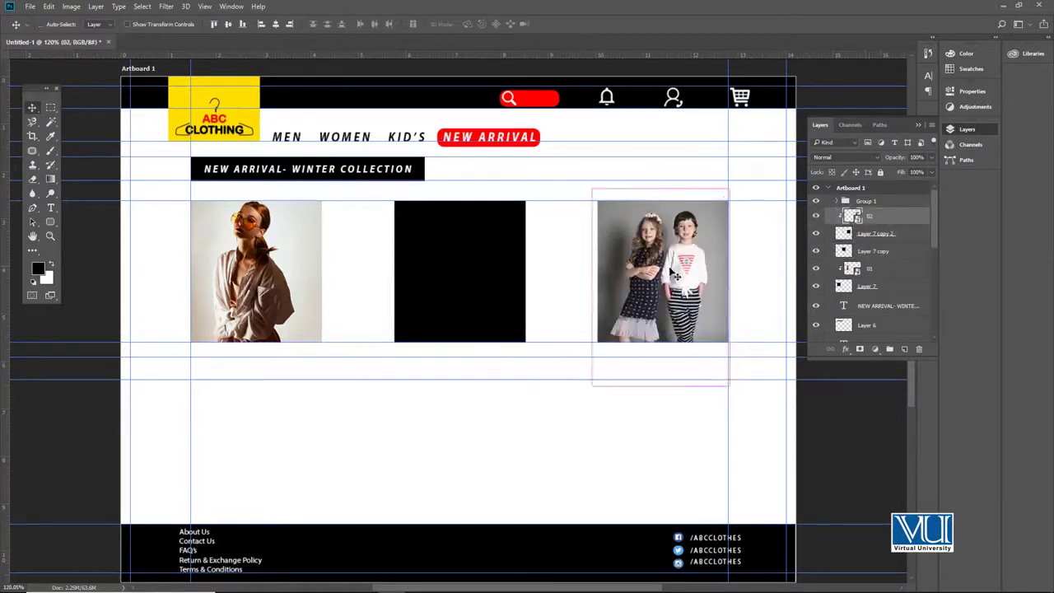
# Place the photo of the man in the black sweater from the Pics folder and scale it down over the middle box.
pyautogui.click(1004, 6)
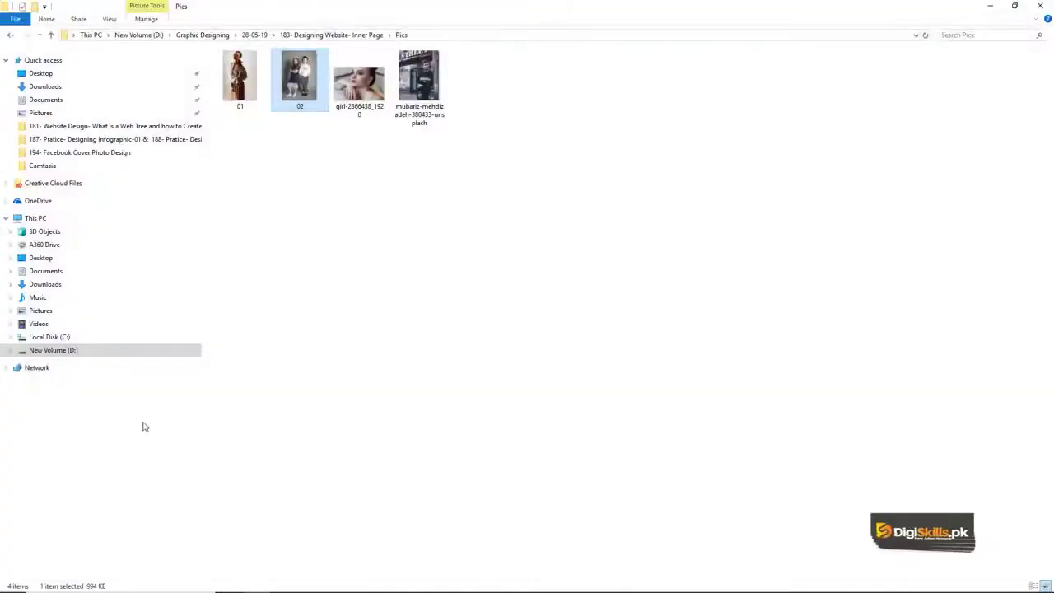
pyautogui.moveTo(419, 79); pyautogui.dragTo(457, 242)
pyautogui.press('Return')
pyautogui.hotkey('ctrl', '-')
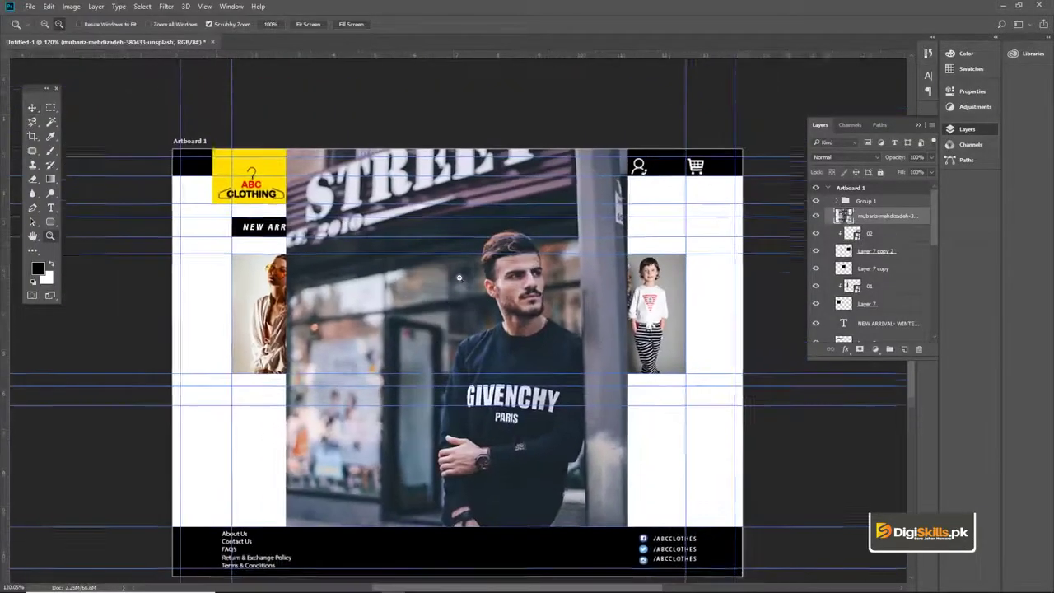
pyautogui.hotkey('ctrl', 't')
pyautogui.moveTo(624, 154); pyautogui.dragTo(512, 299)
pyautogui.press('Return')
# Clip the man's photo to the middle box directly above Layer 7 copy, and reposition and enlarge it to fill the box.
pyautogui.hotkey('ctrl', '+')
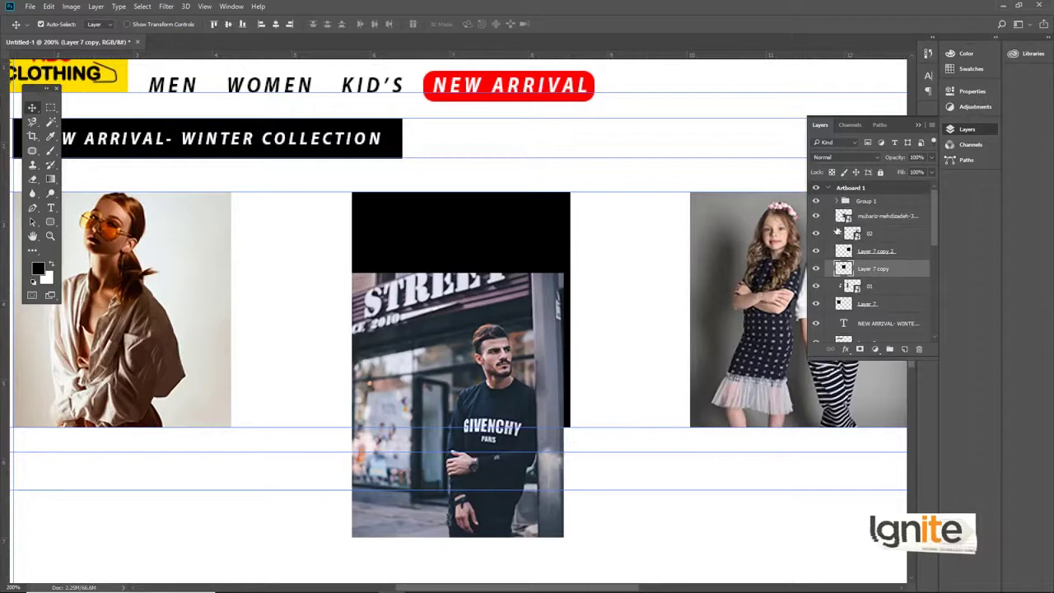
pyautogui.moveTo(878, 219); pyautogui.dragTo(882, 254)
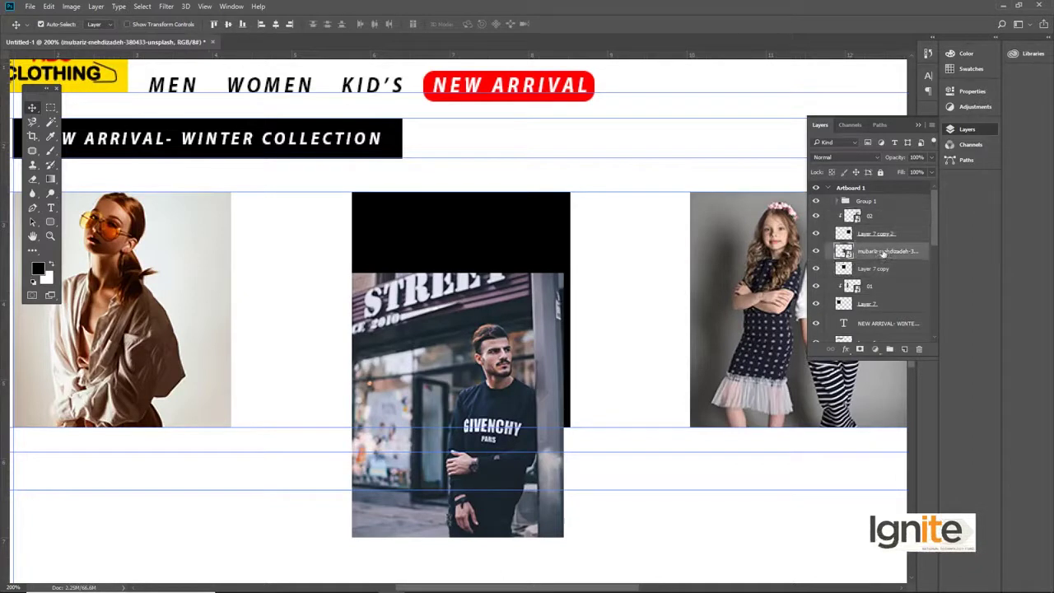
pyautogui.moveTo(404, 313); pyautogui.dragTo(403, 230)
pyautogui.hotkey('ctrl', 't')
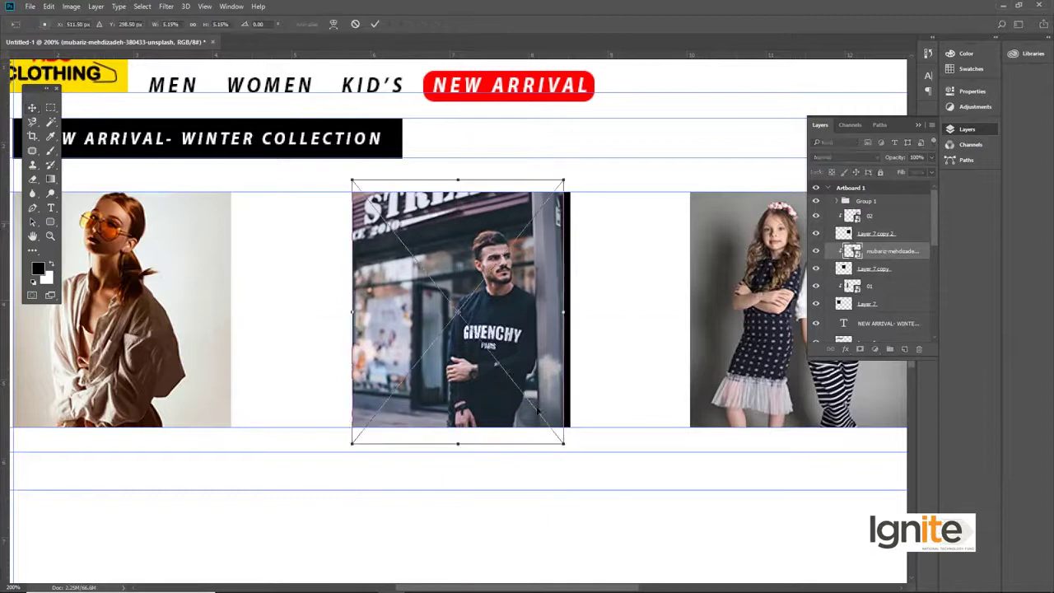
pyautogui.moveTo(564, 444); pyautogui.dragTo(573, 443)
pyautogui.press('Return')
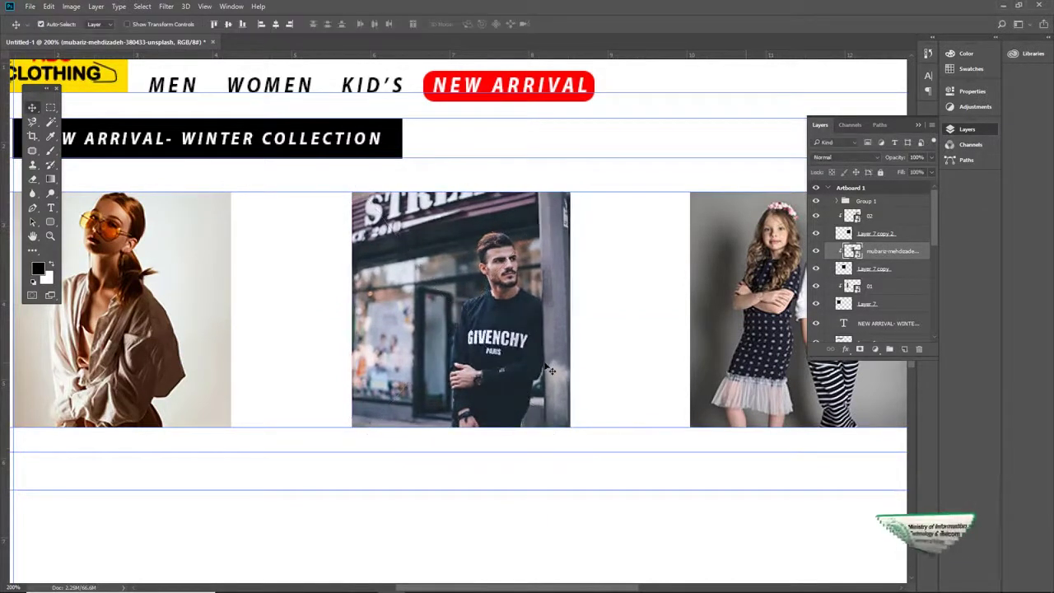
# Nudge the man's photo slightly upward inside the middle box.
pyautogui.press('Up')
pyautogui.press('Up')
pyautogui.press('Up')
pyautogui.press('Up')
pyautogui.press('Up')
pyautogui.press('Up')
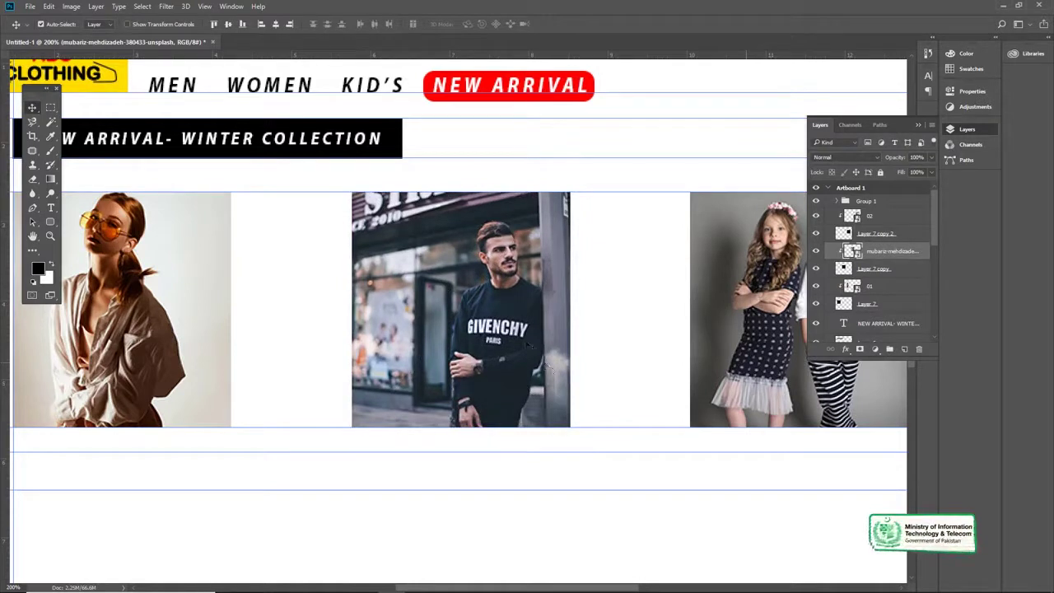
pyautogui.hotkey('ctrl', '-')
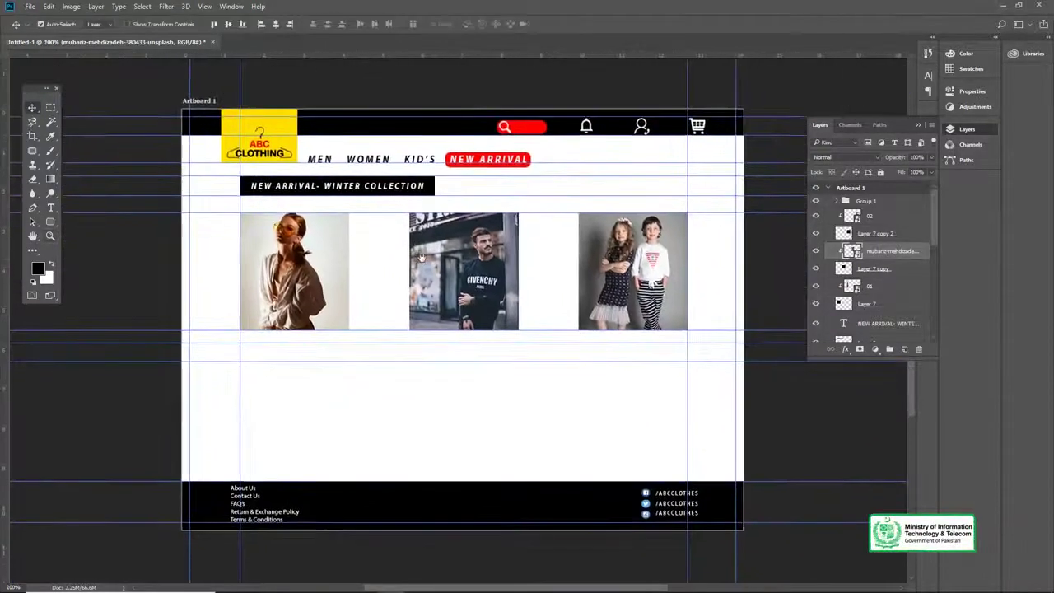
pyautogui.press('z')
pyautogui.click(497, 328)
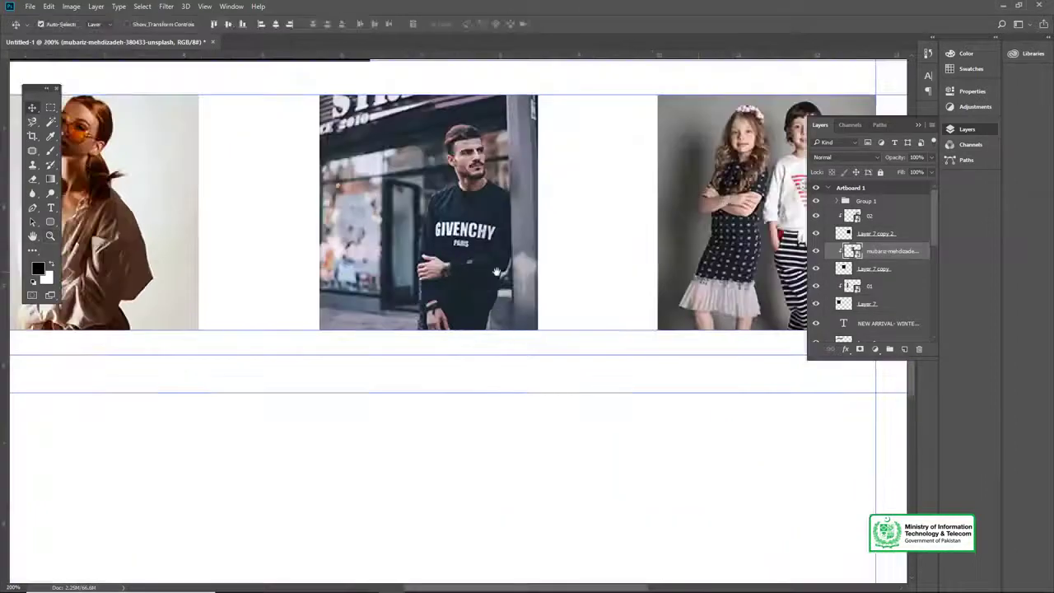
pyautogui.click(308, 24)
pyautogui.press('v')
pyautogui.scroll(4, 305, 370)
pyautogui.scroll(1, 290, 351)
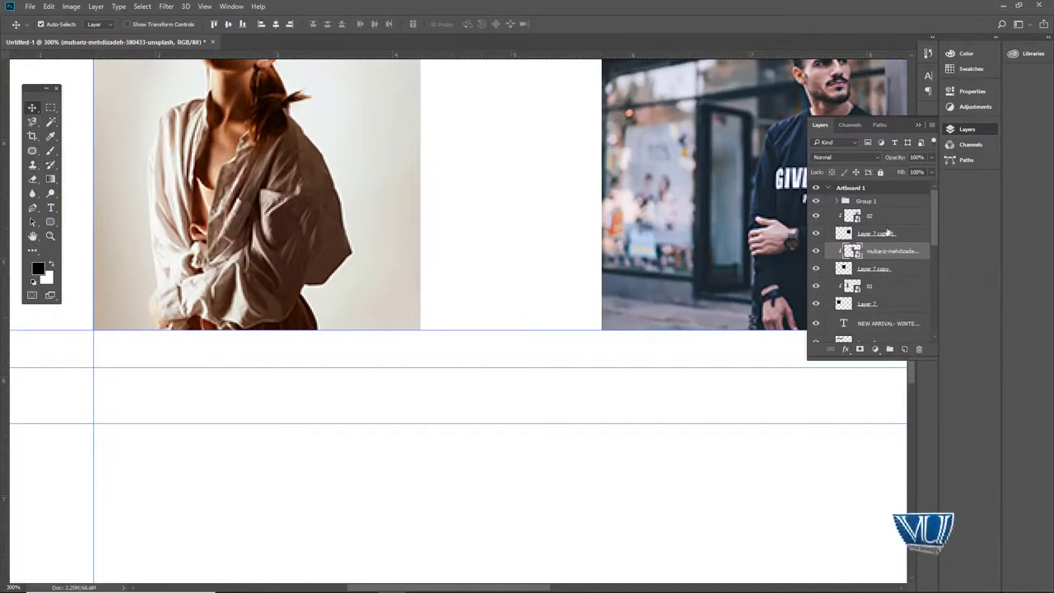
# Draw a black rounded rectangle about 99 × 25 px with a 10 px radius below the woman's photo, stacked above picture 02.
pyautogui.click(905, 349)
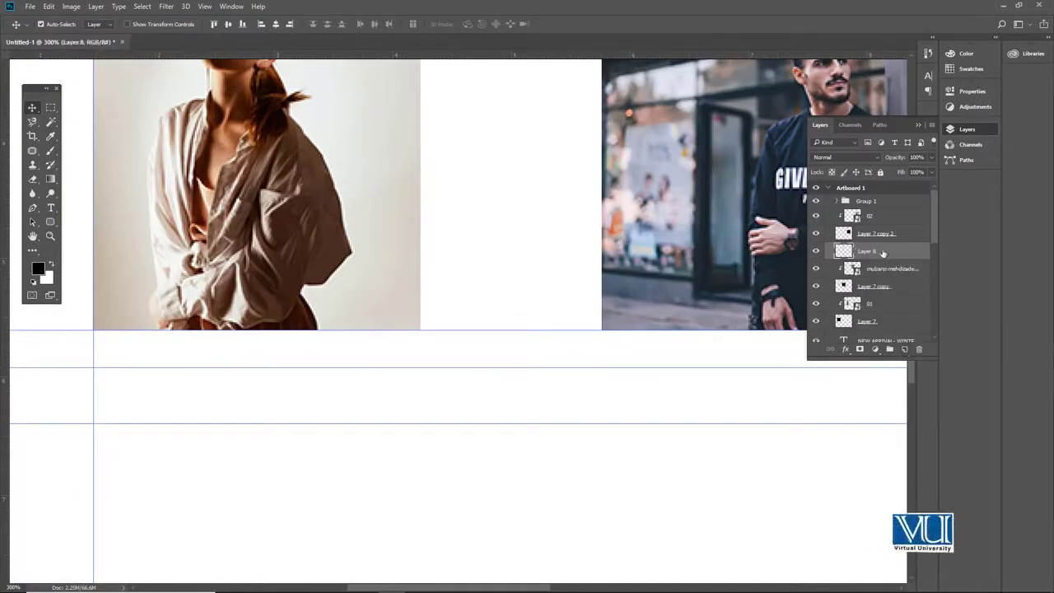
pyautogui.moveTo(885, 206); pyautogui.dragTo(890, 207)
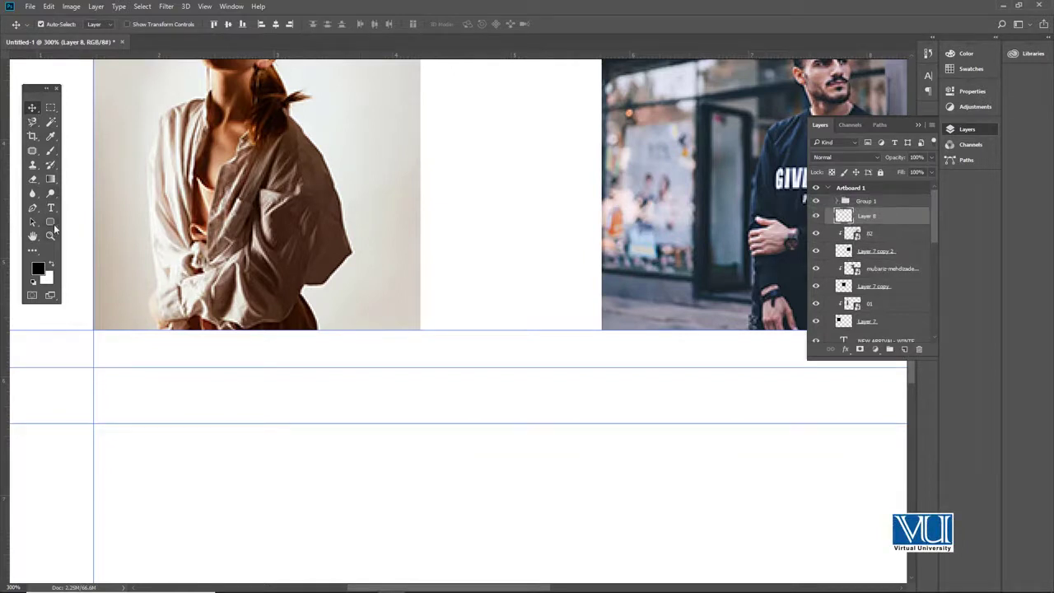
pyautogui.click(51, 223)
pyautogui.click(83, 233)
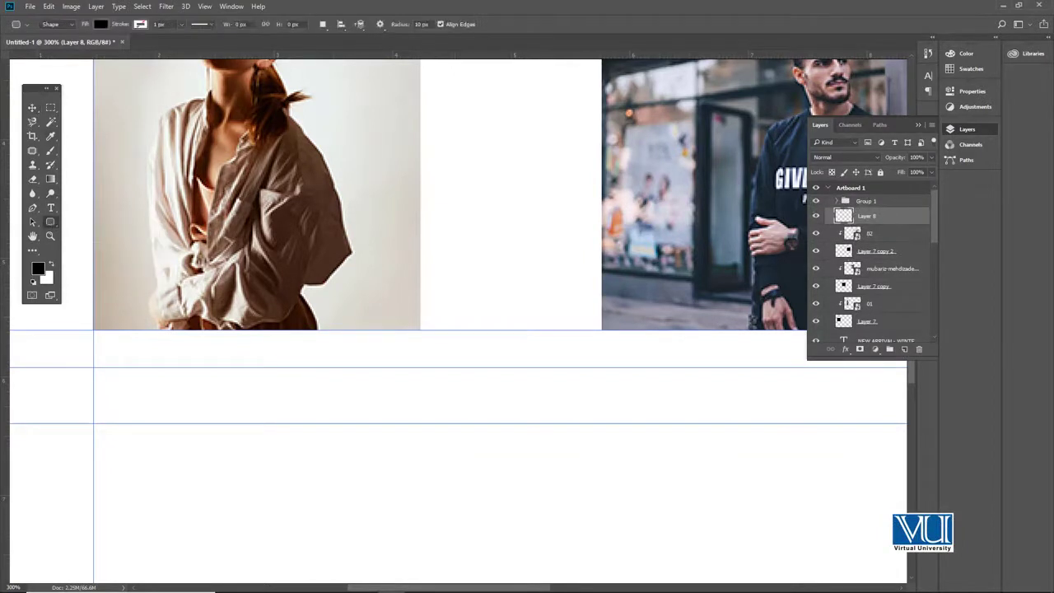
pyautogui.moveTo(187, 385); pyautogui.dragTo(298, 387)
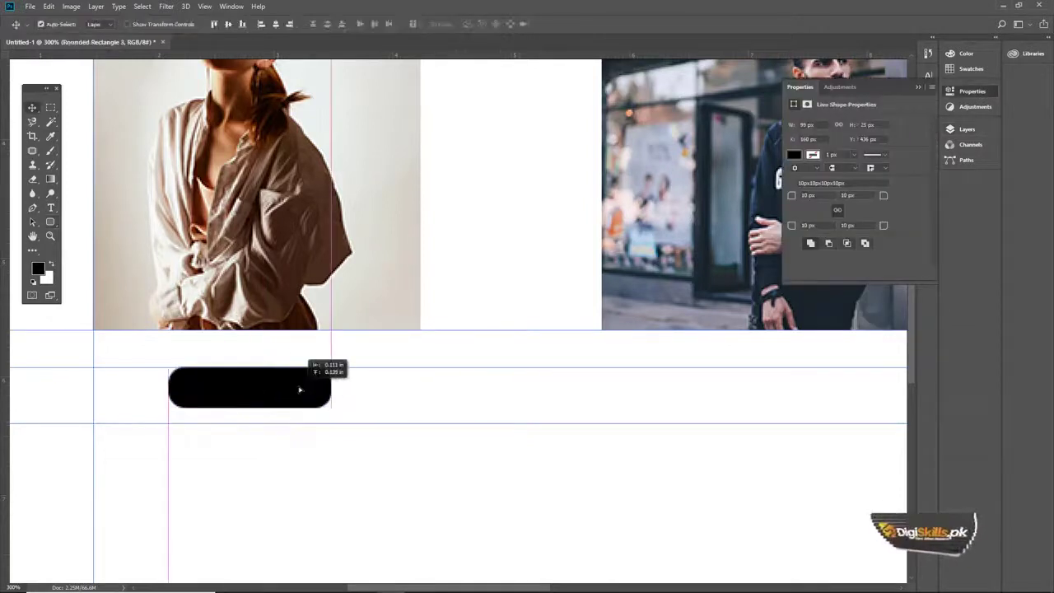
pyautogui.press('z')
pyautogui.hotkey('ctrl', '-')
pyautogui.press('v')
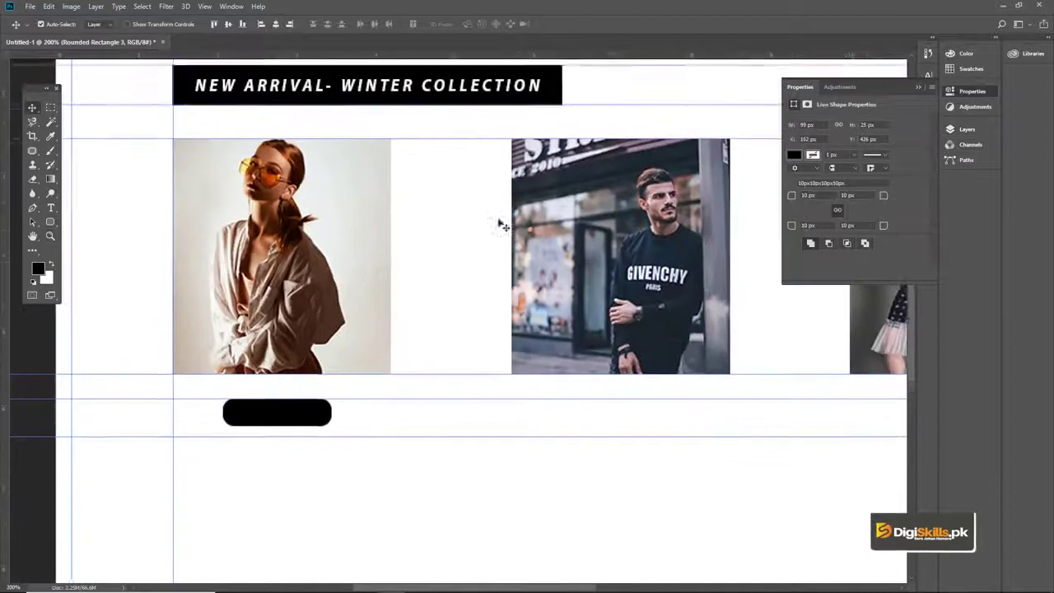
# Fill the rounded rectangle below the woman's photo with red.
pyautogui.click(794, 155)
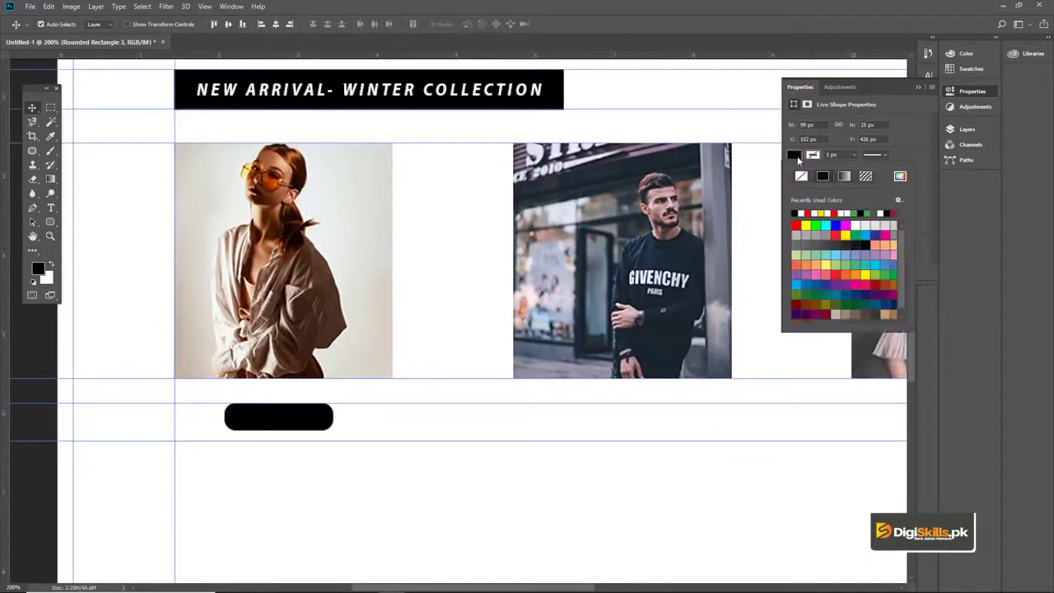
pyautogui.click(795, 224)
pyautogui.click(897, 125)
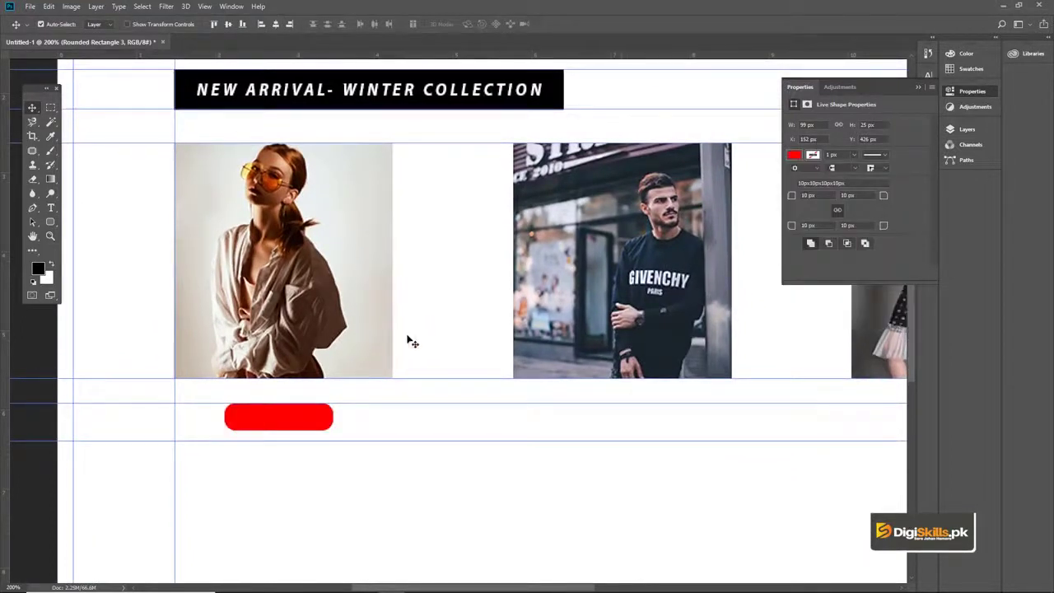
pyautogui.moveTo(272, 415); pyautogui.dragTo(273, 419)
pyautogui.click(963, 92)
pyautogui.press('F7')
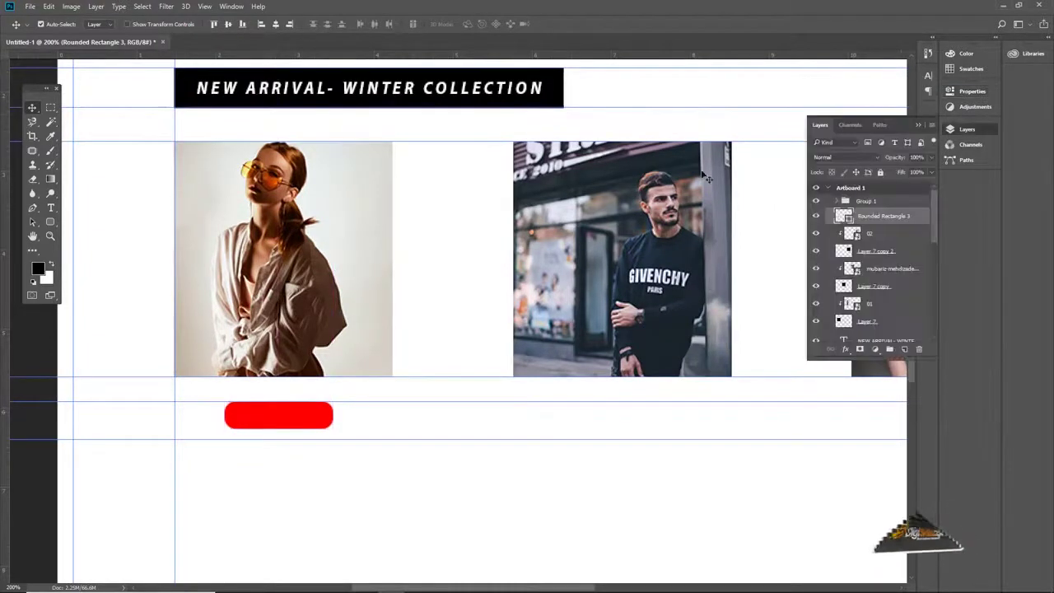
# Centre the red button horizontally on picture 01 above it.
pyautogui.click(816, 234)
pyautogui.click(816, 234)
pyautogui.click(360, 241)
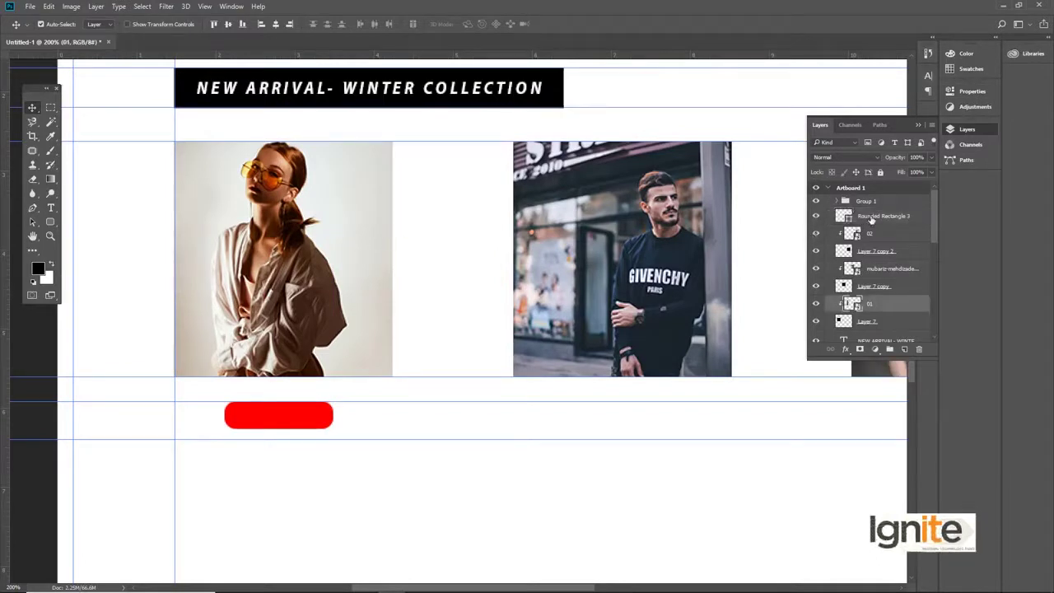
pyautogui.keyDown('ctrl'); pyautogui.click(841, 219); pyautogui.keyUp('ctrl')
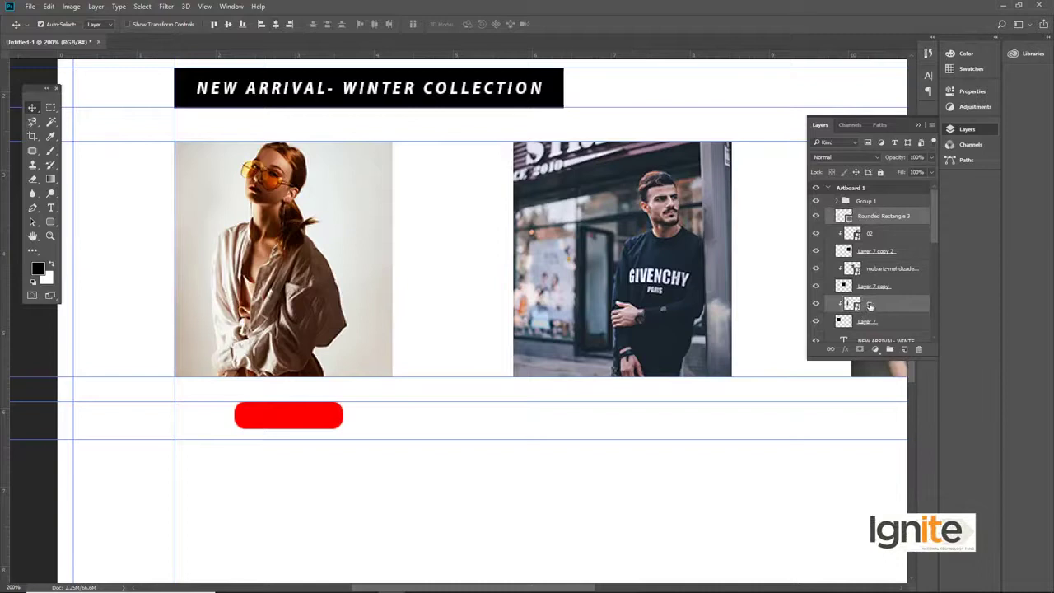
pyautogui.click(870, 304)
pyautogui.click(864, 215)
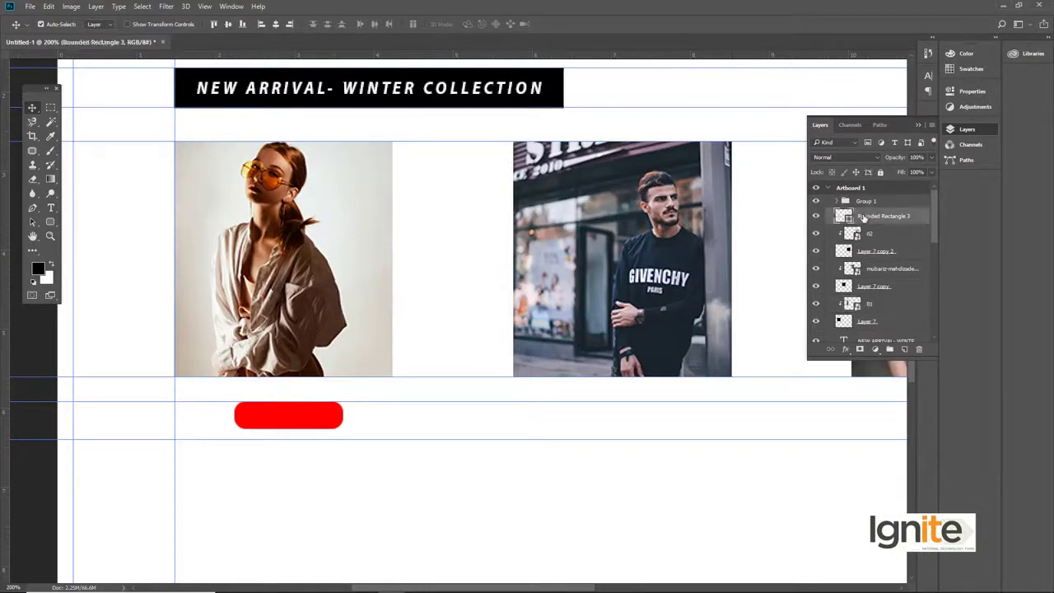
pyautogui.hotkey('ctrl', 'j')
pyautogui.moveTo(343, 421); pyautogui.dragTo(678, 421)
pyautogui.moveTo(611, 336); pyautogui.dragTo(411, 347)
pyautogui.moveTo(416, 432); pyautogui.dragTo(614, 429)
pyautogui.hotkey('ctrl', 'z')
pyautogui.hotkey('ctrl', 'z')
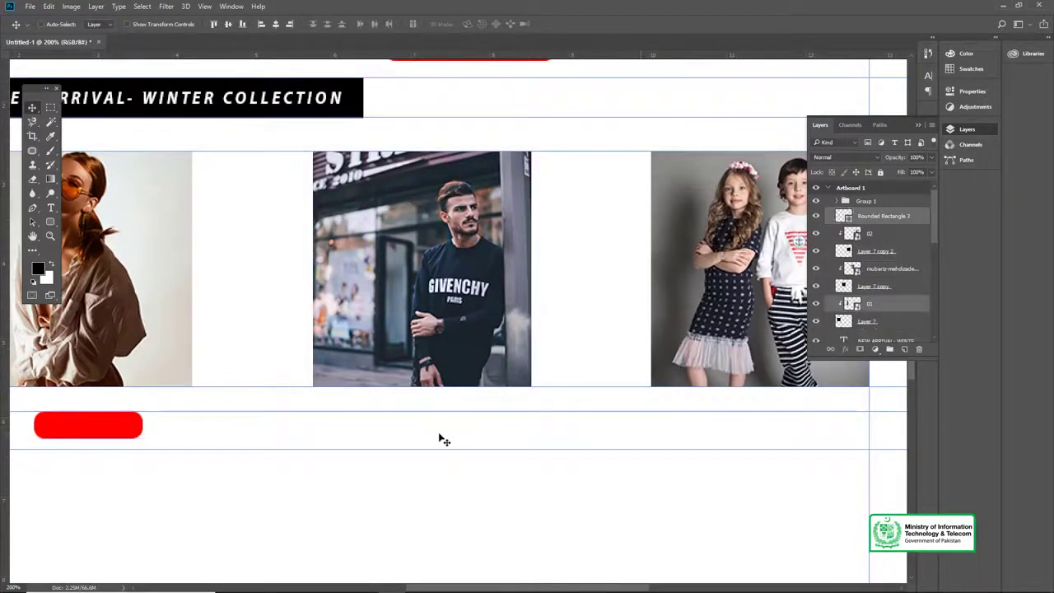
# Duplicate the red button and place the copies below the man's photo and the children's photo, on the same line.
pyautogui.moveTo(427, 438); pyautogui.dragTo(577, 403)
pyautogui.moveTo(252, 393); pyautogui.dragTo(269, 375)
pyautogui.moveTo(231, 410); pyautogui.dragTo(501, 410)
pyautogui.hotkey('ctrl', 'z')
pyautogui.hotkey('ctrl', 'j')
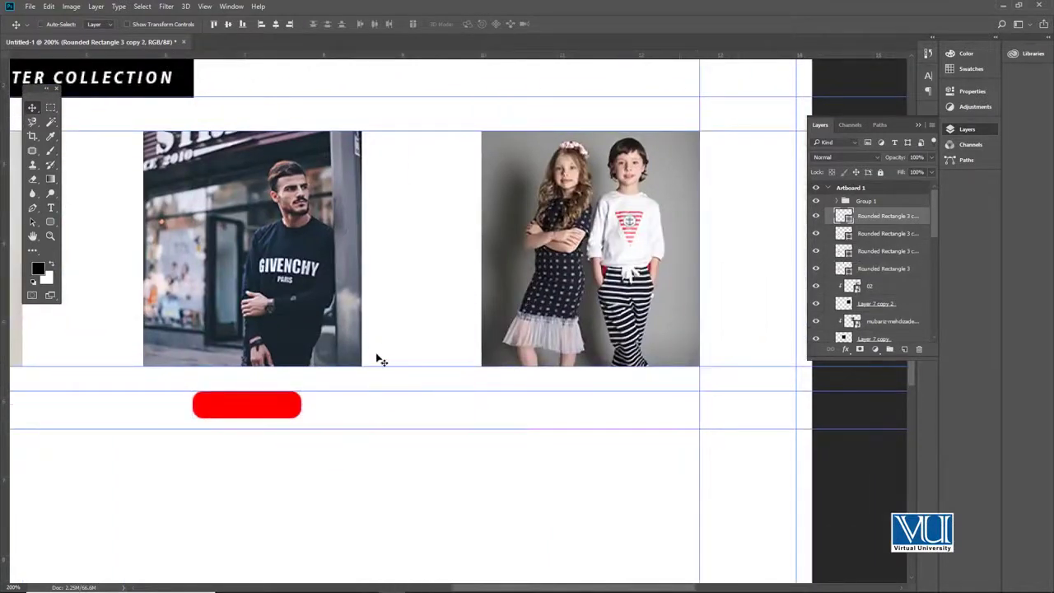
pyautogui.moveTo(263, 407); pyautogui.dragTo(607, 393)
# Add the text SHOP NOW and place it over the red button below the woman's photo.
pyautogui.moveTo(362, 327); pyautogui.dragTo(324, 321)
pyautogui.press('t')
pyautogui.click(262, 349)
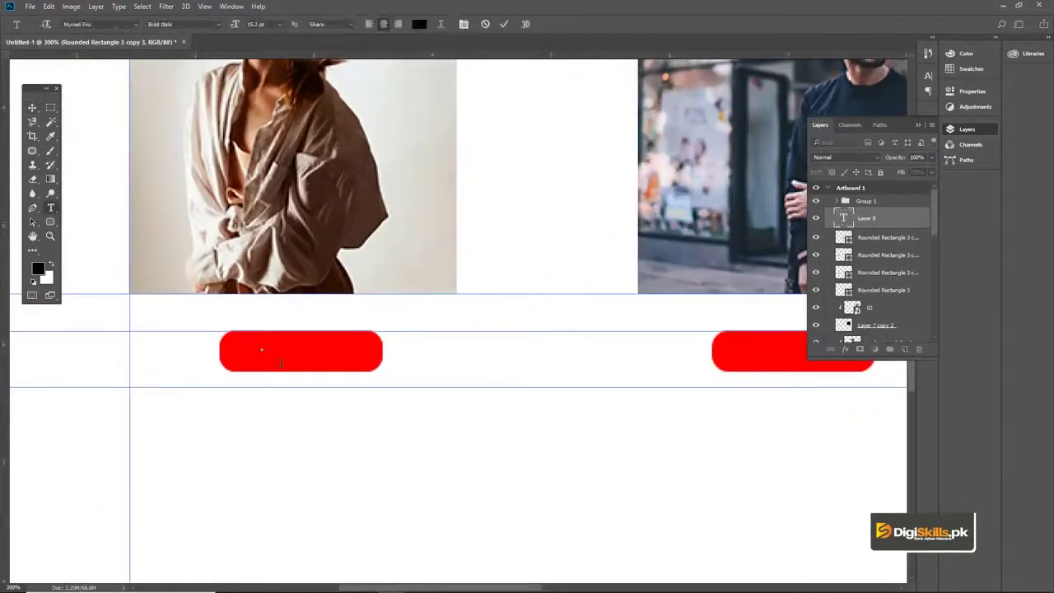
pyautogui.write('SHOP')
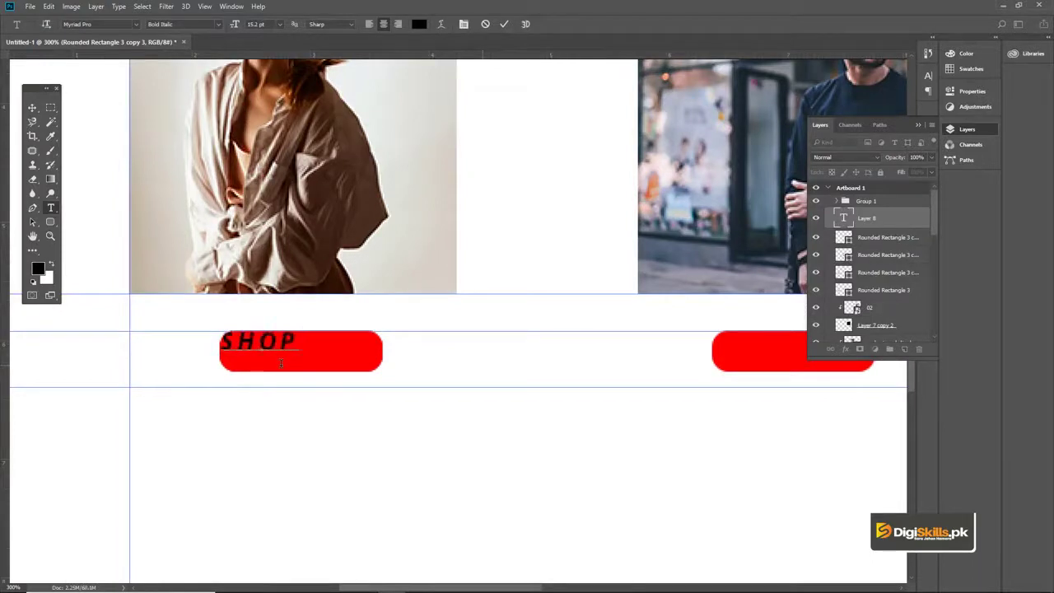
pyautogui.write(' NOW')
pyautogui.click(31, 107)
pyautogui.moveTo(265, 343); pyautogui.dragTo(301, 354)
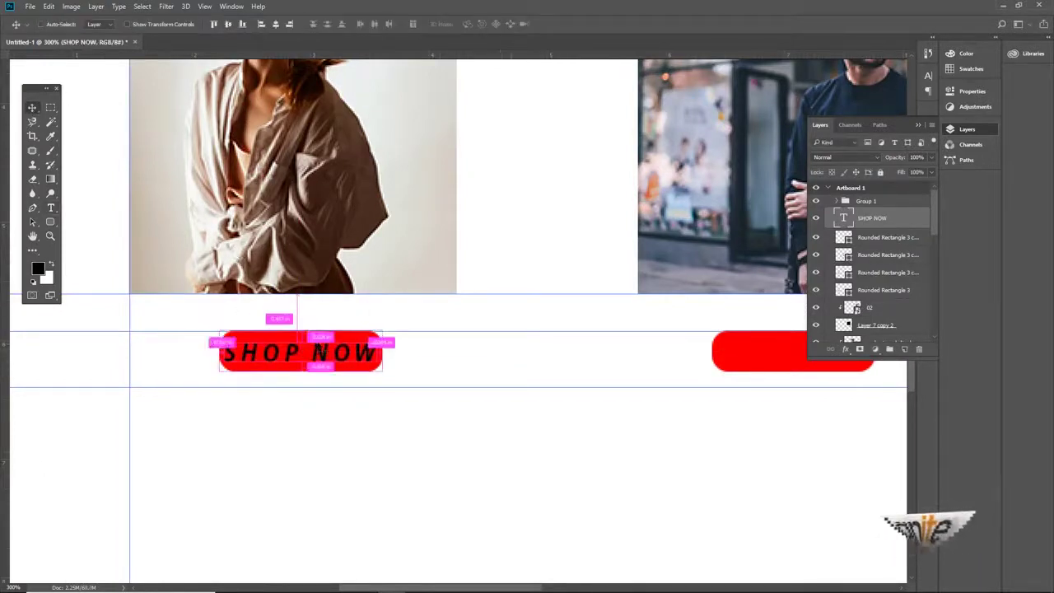
# Scale the SHOP NOW text down slightly so it fits inside the red button.
pyautogui.hotkey('ctrl', 't')
pyautogui.moveTo(383, 338); pyautogui.dragTo(377, 340)
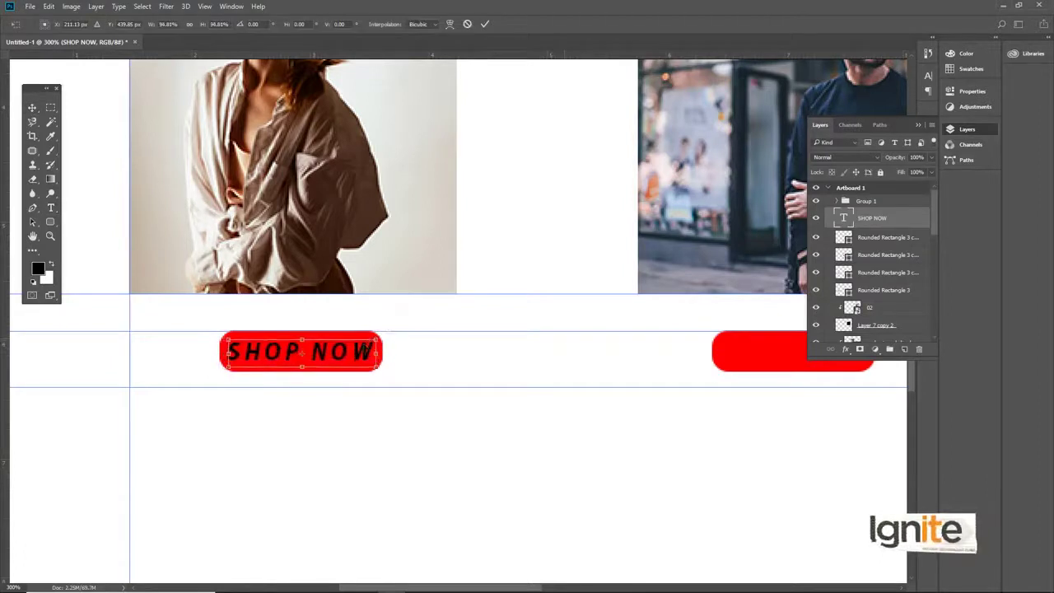
pyautogui.press('Return')
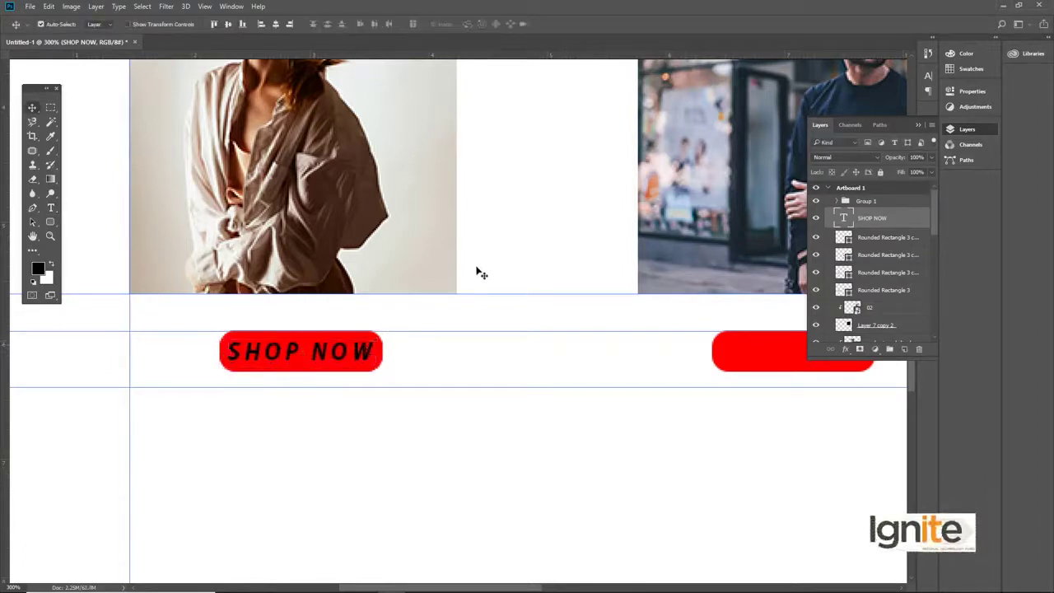
# Align the SHOP NOW text with the vertical centre of the red buttons, leaving out the horizontal alignment.
pyautogui.keyDown('shift'); pyautogui.click(888, 239); pyautogui.keyUp('shift')
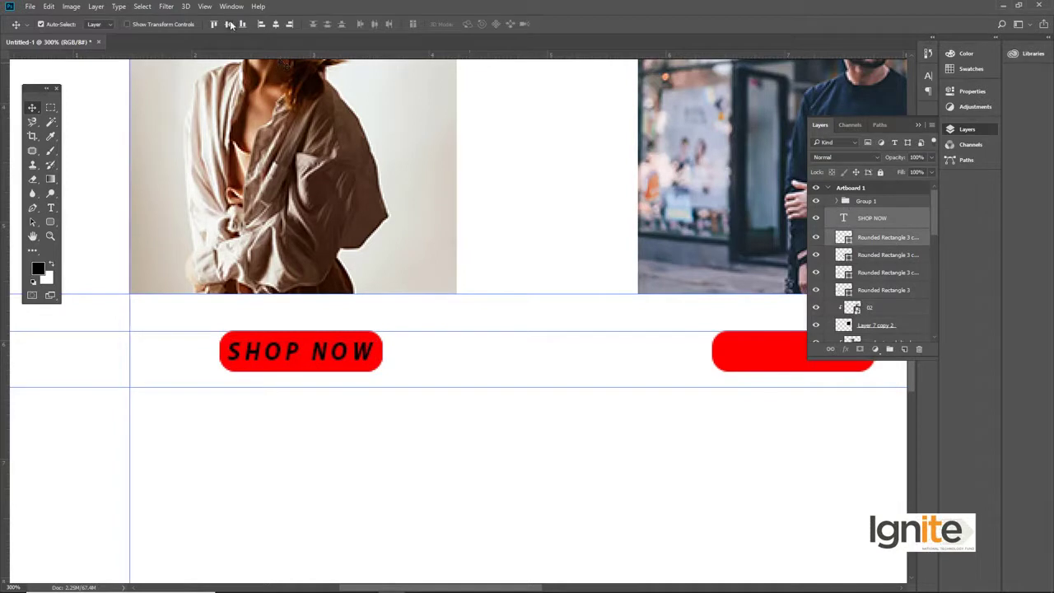
pyautogui.click(276, 24)
pyautogui.hotkey('ctrl', 'z')
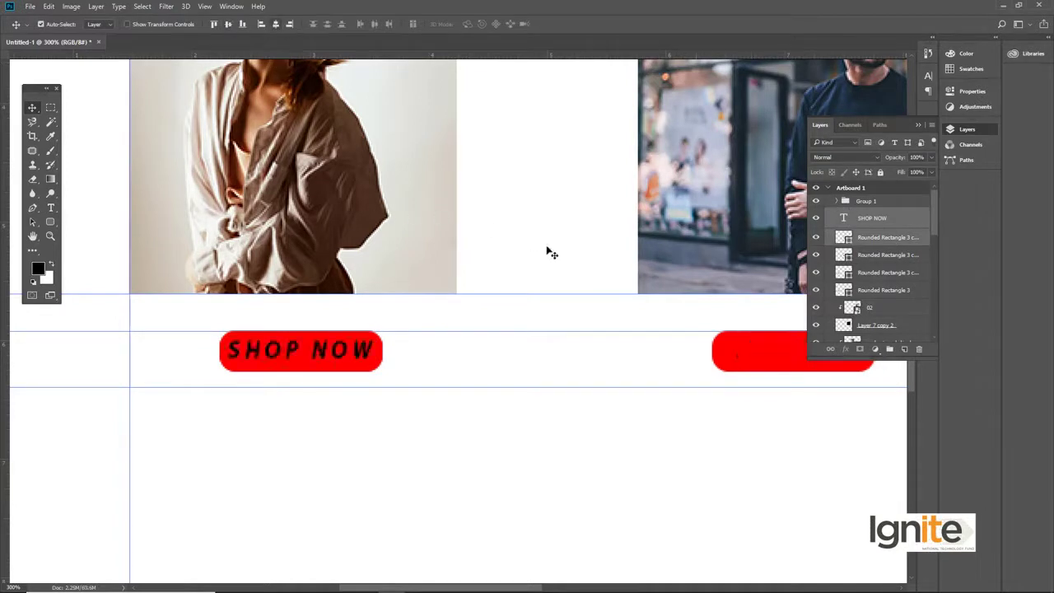
# Recolour the SHOP NOW text white.
pyautogui.moveTo(364, 340); pyautogui.dragTo(327, 346)
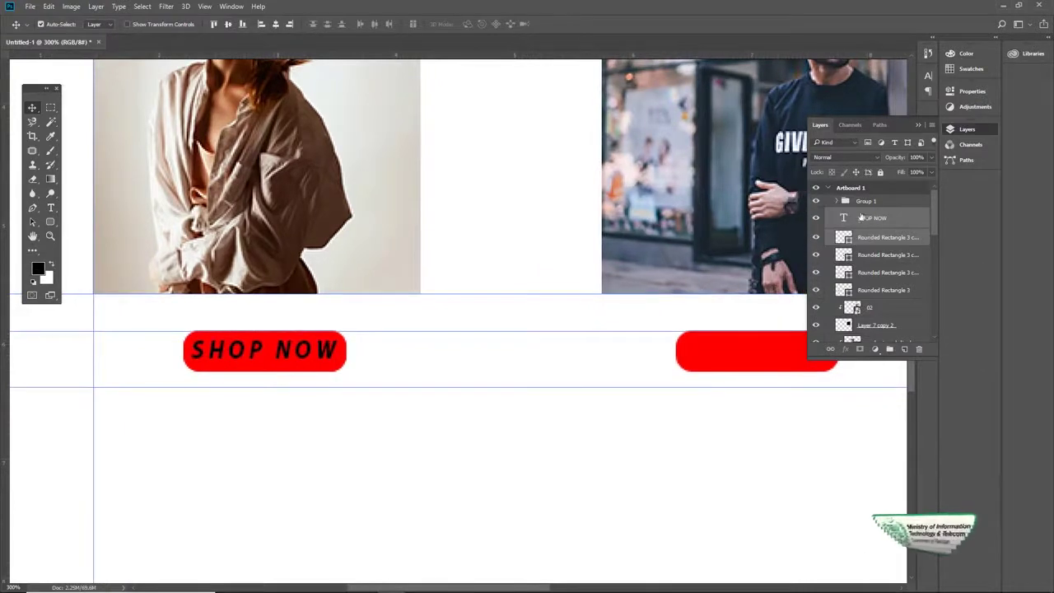
pyautogui.click(873, 217)
pyautogui.click(51, 264)
pyautogui.hotkey('alt', 'BackSpace')
# Copy the white SHOP NOW text onto the middle and third red buttons.
pyautogui.moveTo(404, 284); pyautogui.dragTo(267, 287)
pyautogui.moveTo(213, 349); pyautogui.dragTo(679, 383)
pyautogui.hscroll(5, 491, 355)
pyautogui.keyDown('alt'); pyautogui.moveTo(233, 354); pyautogui.dragTo(749, 354); pyautogui.keyUp('alt')
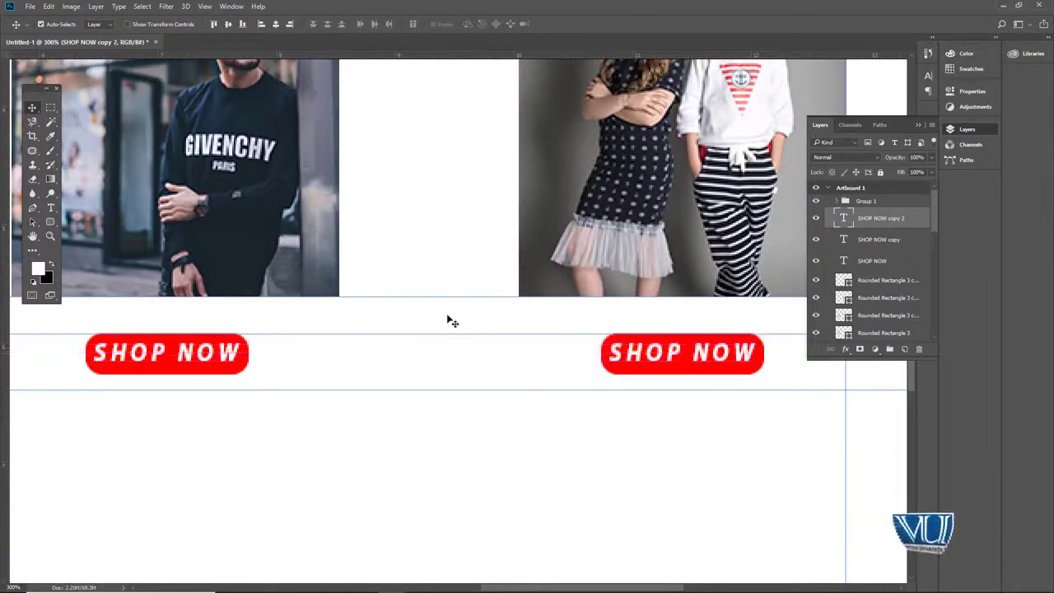
pyautogui.moveTo(417, 308); pyautogui.dragTo(370, 256)
pyautogui.moveTo(364, 329); pyautogui.dragTo(392, 289)
pyautogui.moveTo(355, 320); pyautogui.dragTo(336, 349)
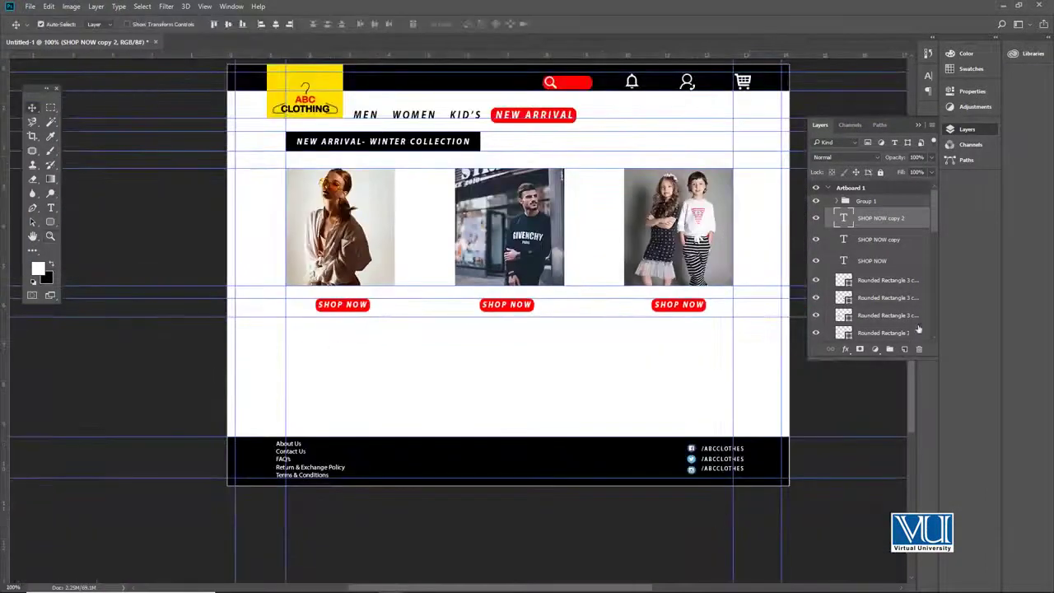
# Fill a black box on a new layer below the buttons, spanning from the first photo's left edge to the middle photo's right edge.
pyautogui.click(905, 349)
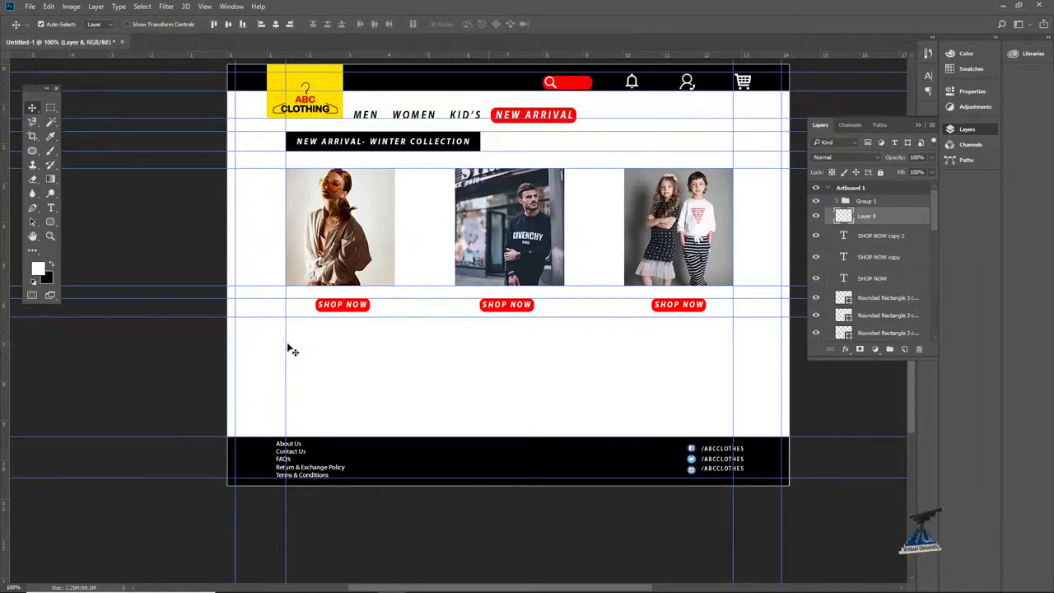
pyautogui.click(50, 108)
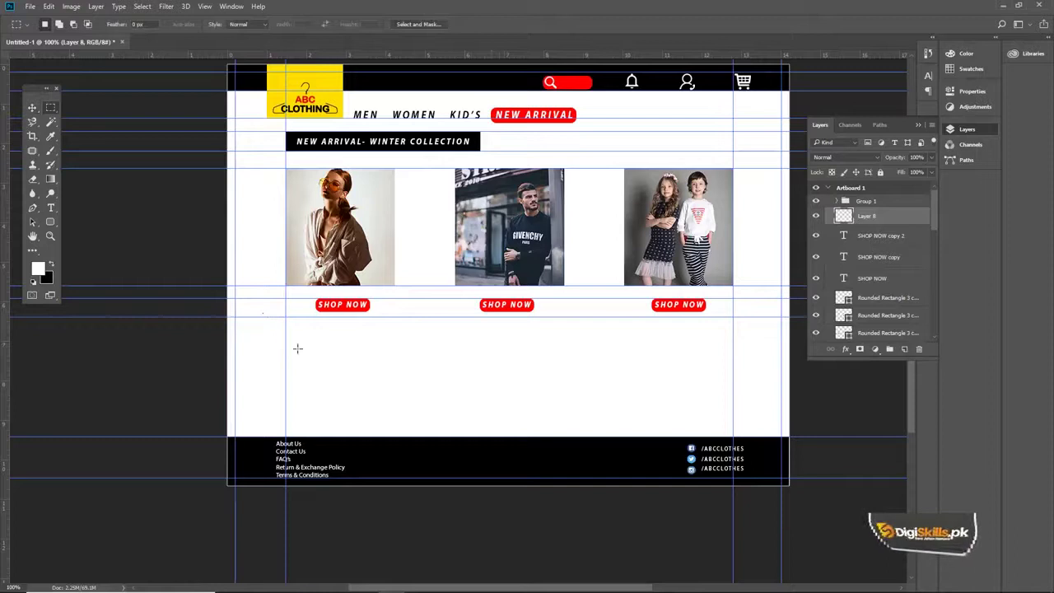
pyautogui.moveTo(286, 329); pyautogui.dragTo(565, 410)
pyautogui.press('v')
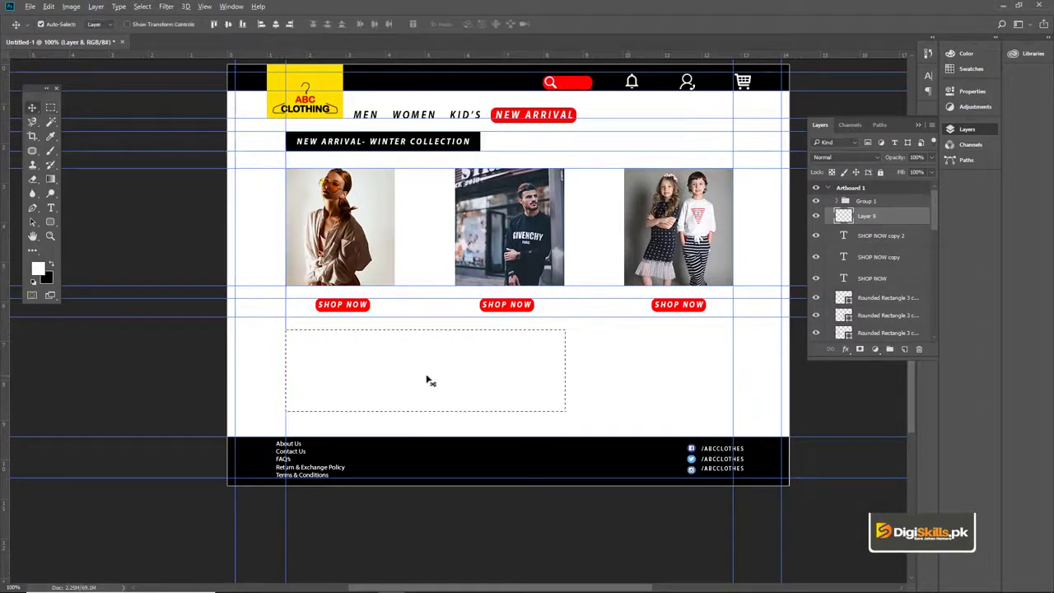
pyautogui.click(52, 264)
pyautogui.hotkey('alt', 'BackSpace')
pyautogui.hotkey('ctrl', 'd')
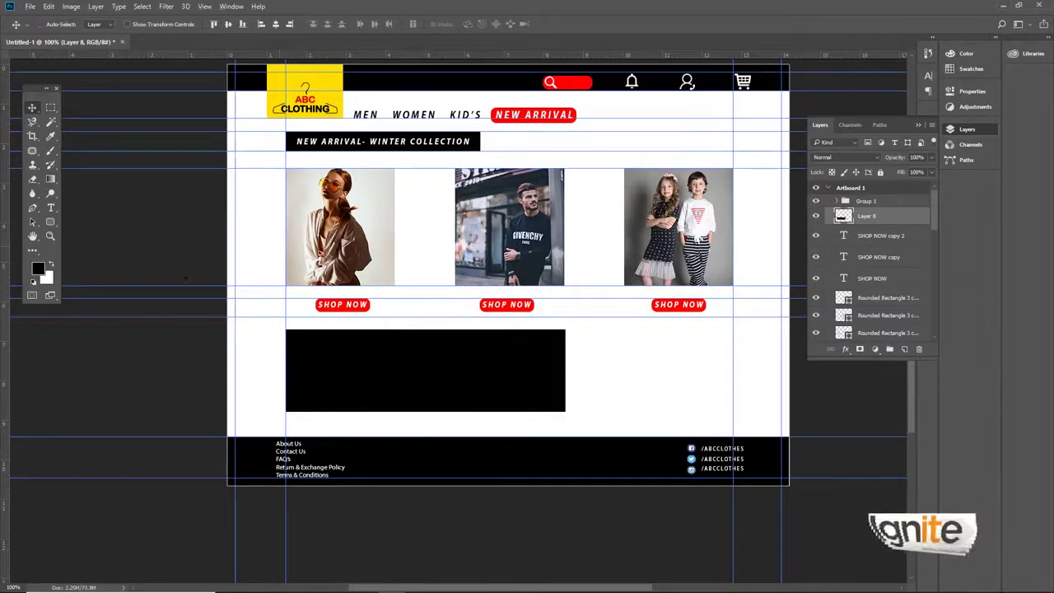
# Place the clothing-rack photo from the picture folder and scale it down to about 18.8% over the black box.
pyautogui.scroll(-1, 461, 321)
pyautogui.scroll(1, 452, 322)
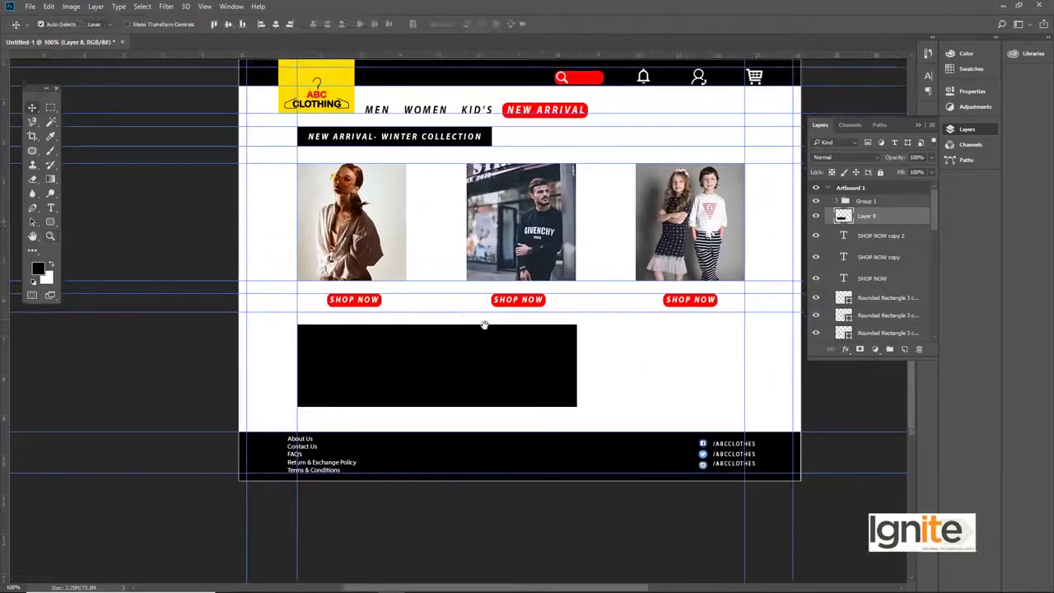
pyautogui.hotkey('alt', 'Tab')
pyautogui.moveTo(359, 83); pyautogui.dragTo(429, 333)
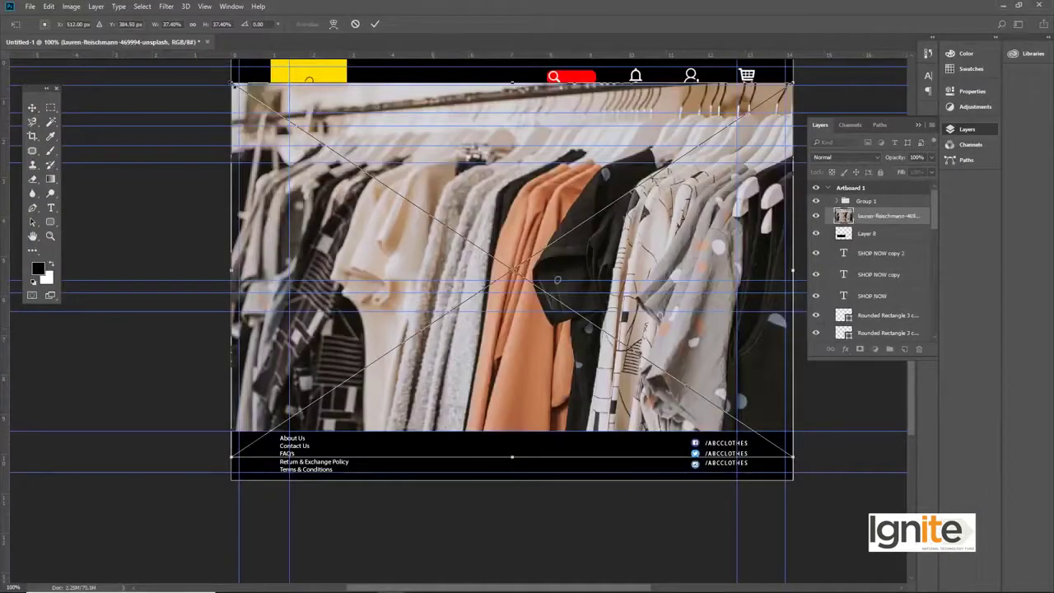
pyautogui.moveTo(234, 84); pyautogui.dragTo(567, 341)
pyautogui.moveTo(648, 339); pyautogui.dragTo(363, 297)
pyautogui.moveTo(495, 292); pyautogui.dragTo(593, 284)
pyautogui.moveTo(461, 329); pyautogui.dragTo(461, 389)
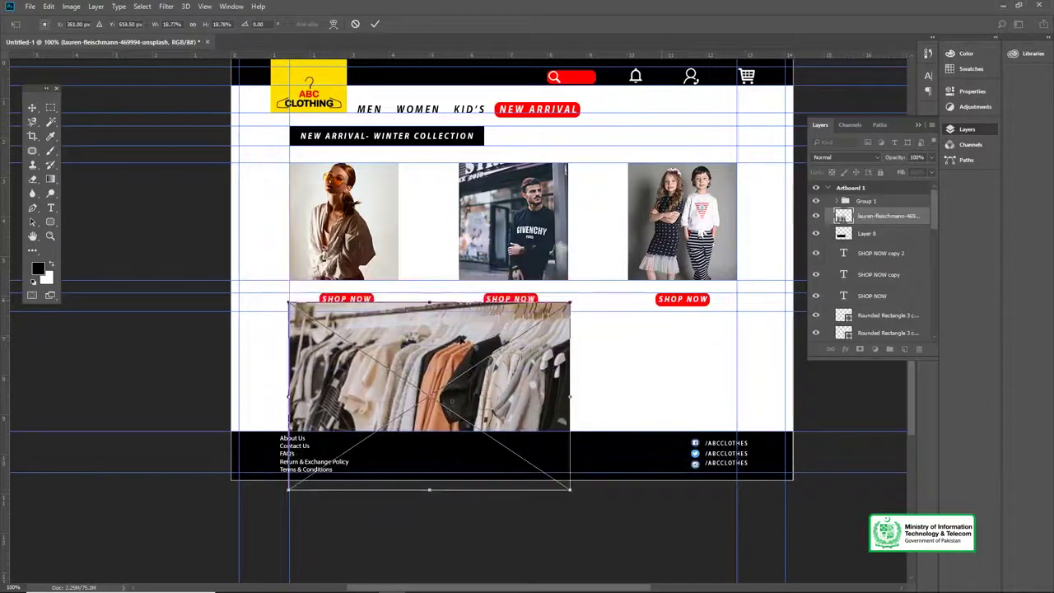
pyautogui.press('Return')
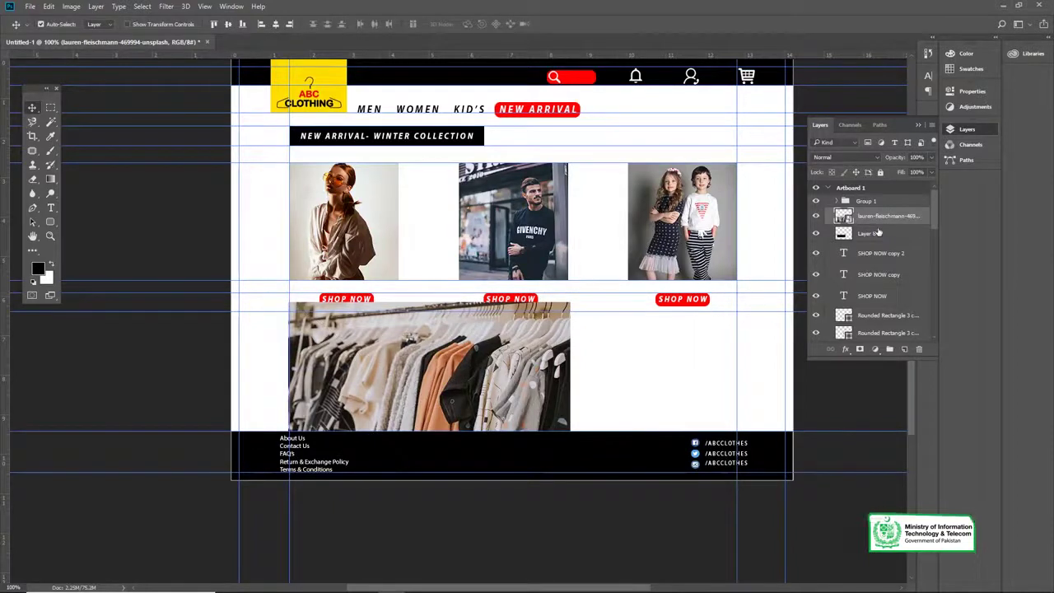
# Clip the clothing-rack photo to the black box on Layer 8 and shift it slightly inside the box.
pyautogui.keyDown('alt'); pyautogui.click(856, 224); pyautogui.keyUp('alt')
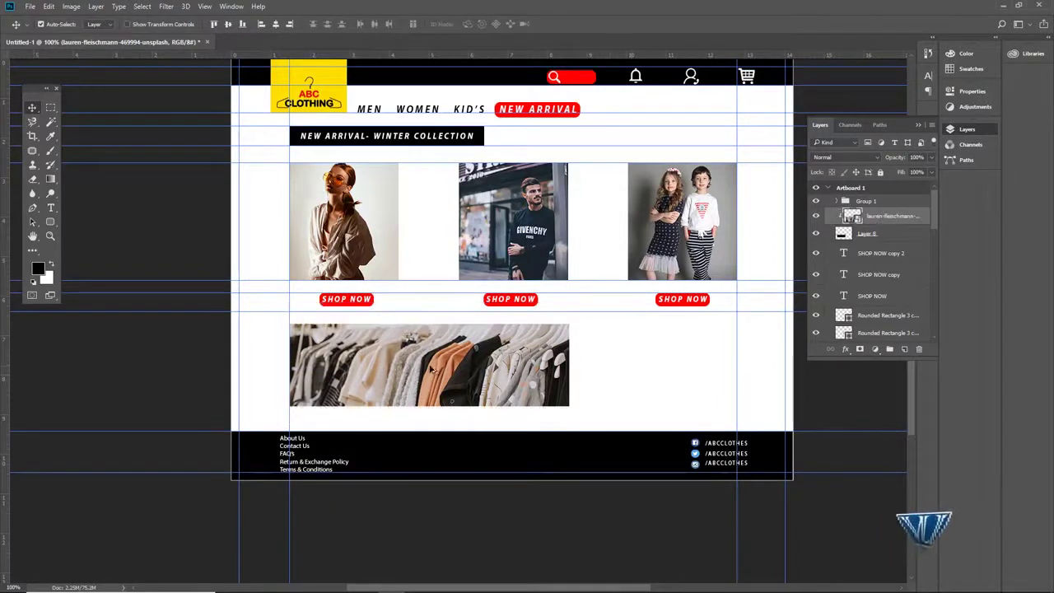
pyautogui.moveTo(433, 365); pyautogui.dragTo(437, 374)
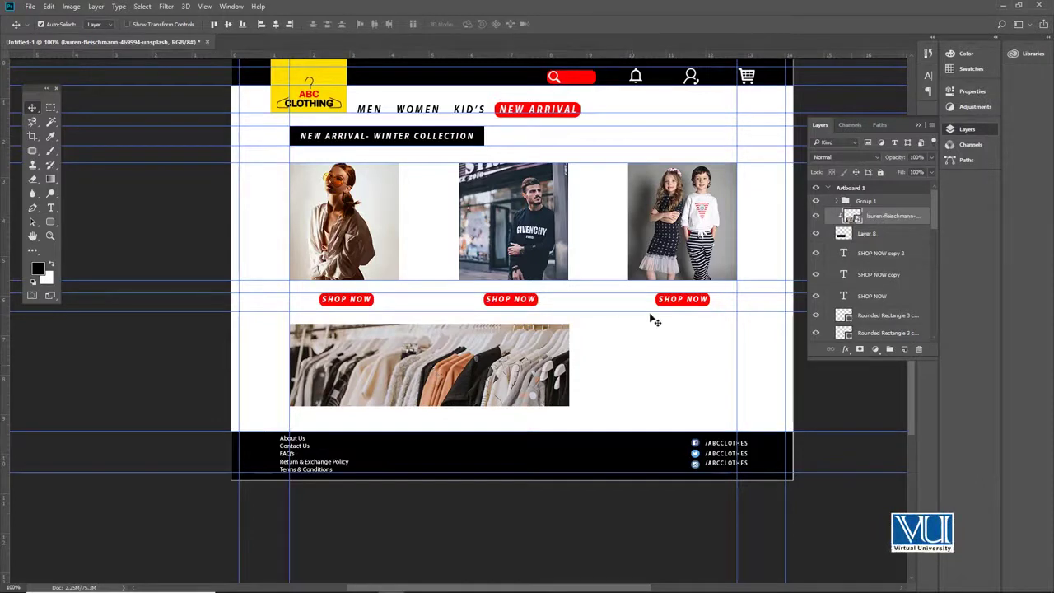
# Add a new layer above the clothing-rack photo and activate the Type tool.
pyautogui.click(904, 349)
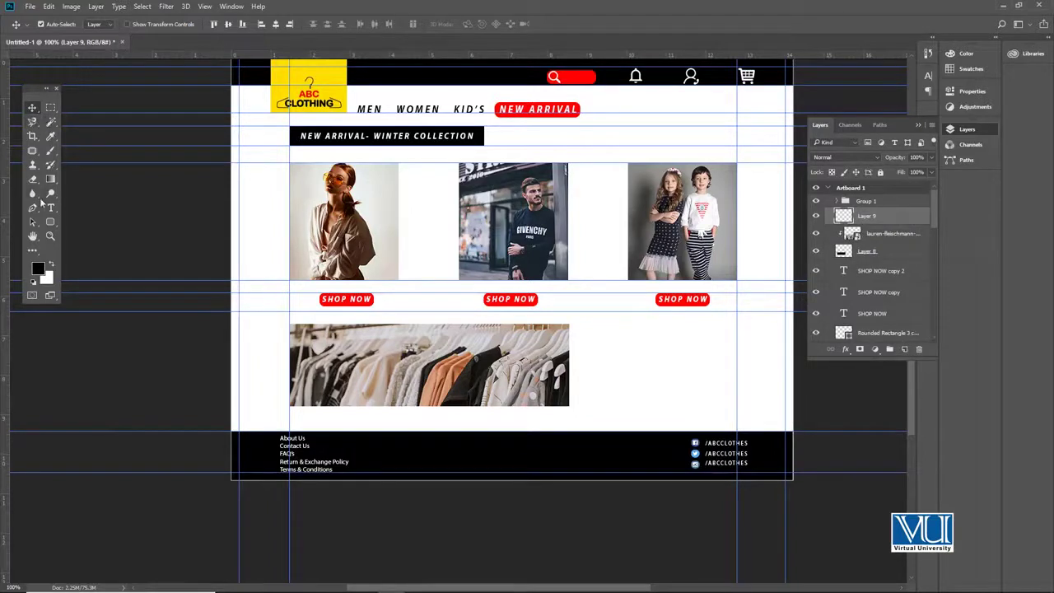
pyautogui.click(51, 208)
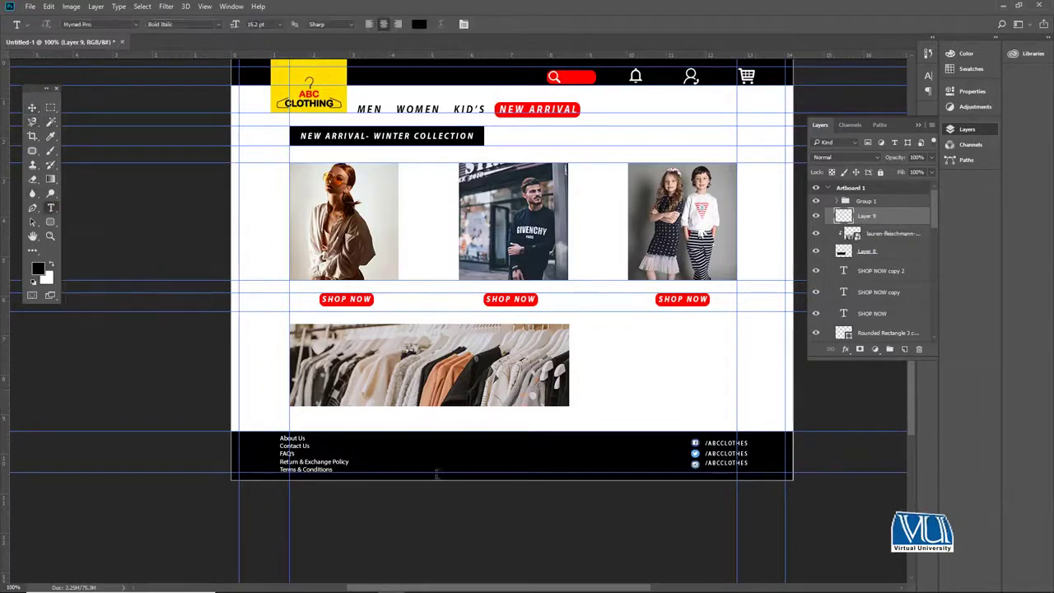
# Switch to Chrome, search for "lipsum" and copy the "What is Lorem Ipsum?" paragraph from lipsum.com.
pyautogui.moveTo(444, 586)
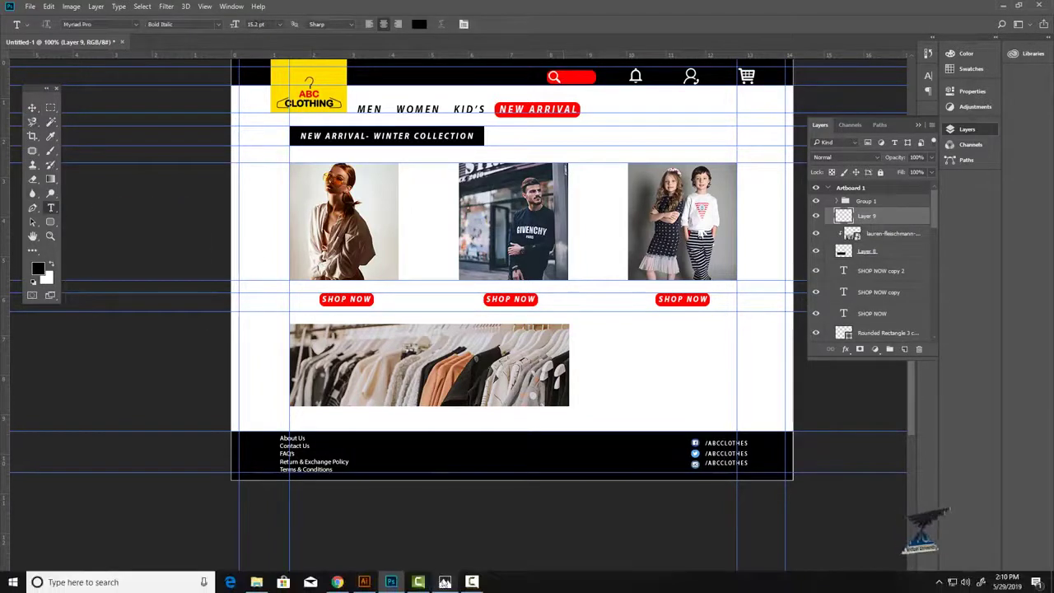
pyautogui.click(338, 583)
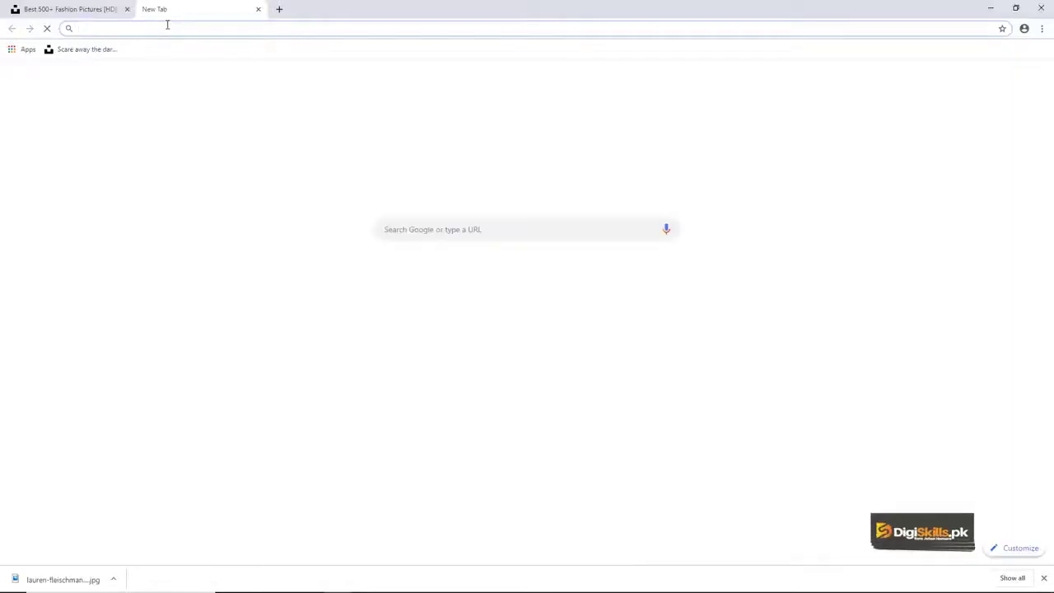
pyautogui.write('lipsum')
pyautogui.press('Return')
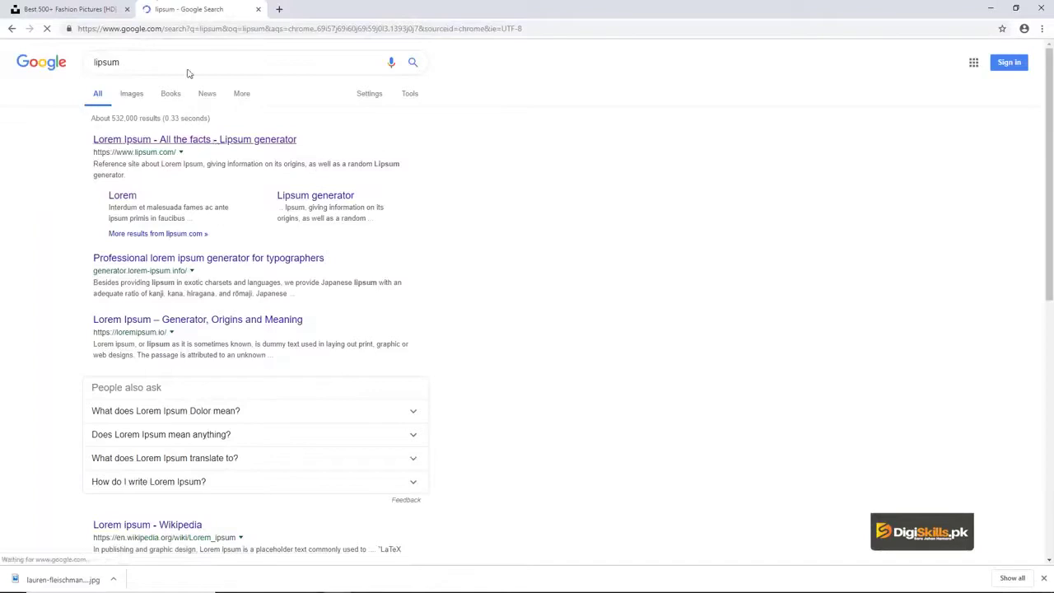
pyautogui.click(210, 141)
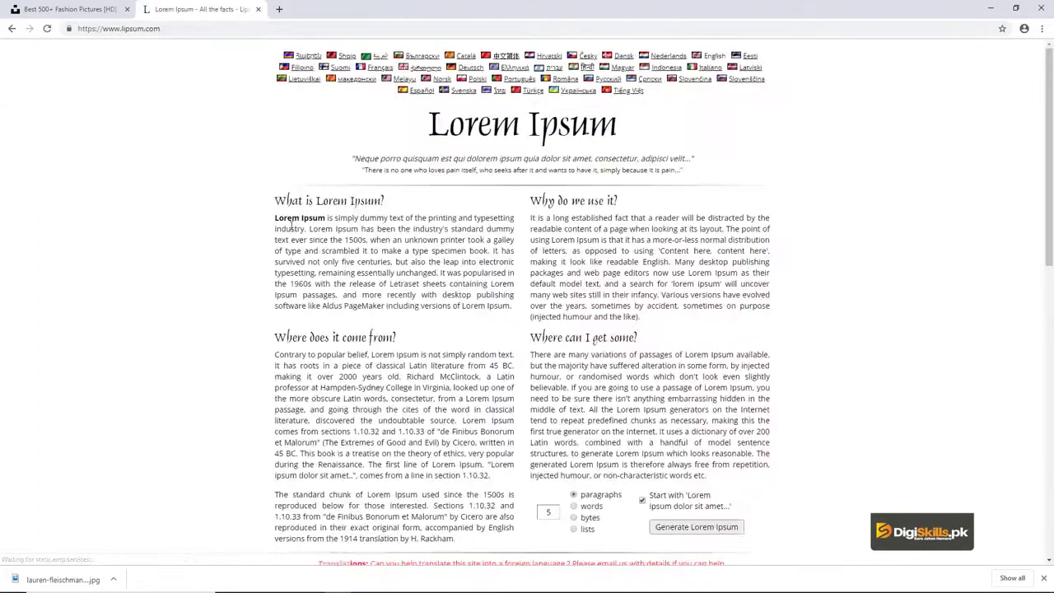
pyautogui.moveTo(275, 218); pyautogui.dragTo(514, 306)
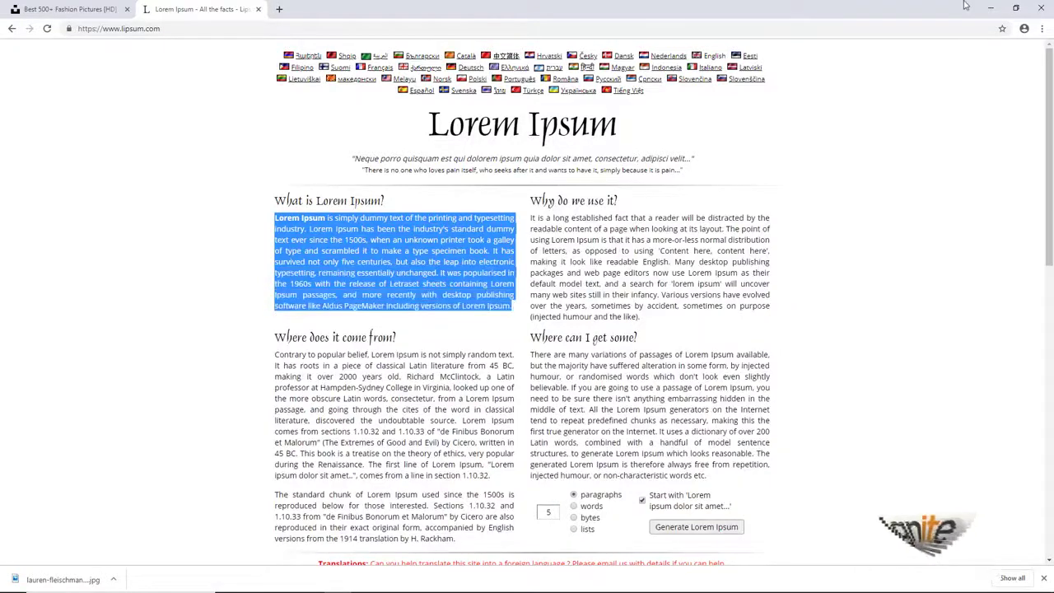
pyautogui.click(989, 7)
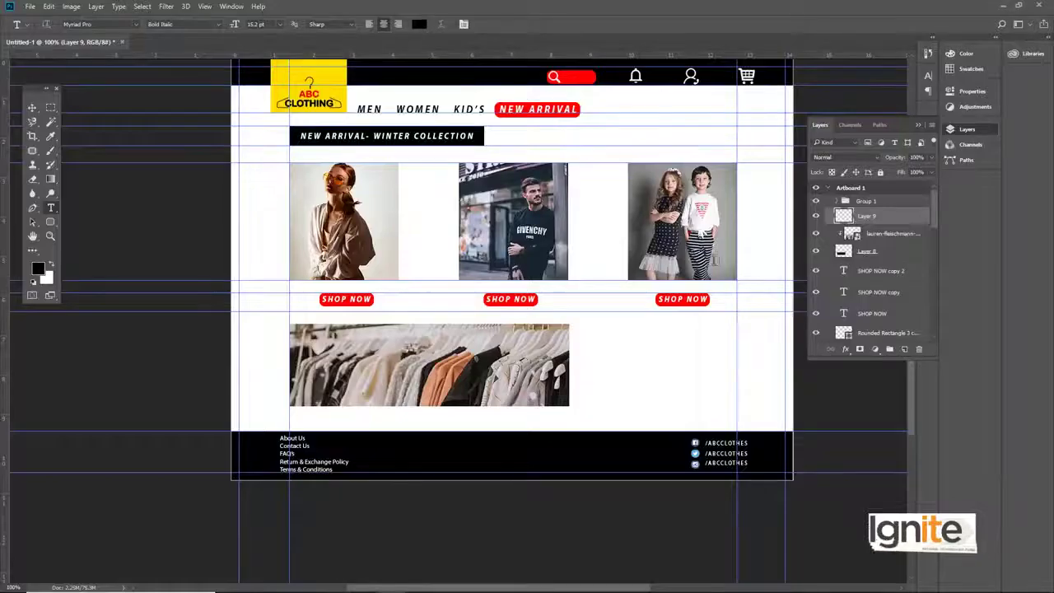
# Draw a text box in the empty space beside the clothing-rack photo and paste the copied Lorem Ipsum paragraph into it.
pyautogui.moveTo(582, 324); pyautogui.dragTo(725, 404)
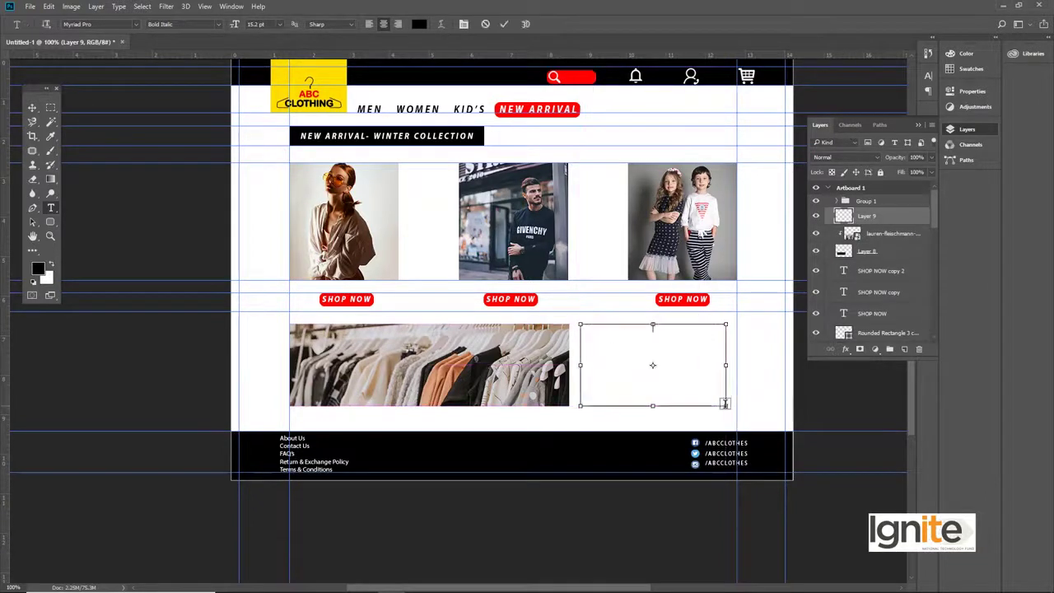
pyautogui.hotkey('ctrl', 'v')
pyautogui.hotkey('ctrl', 'a')
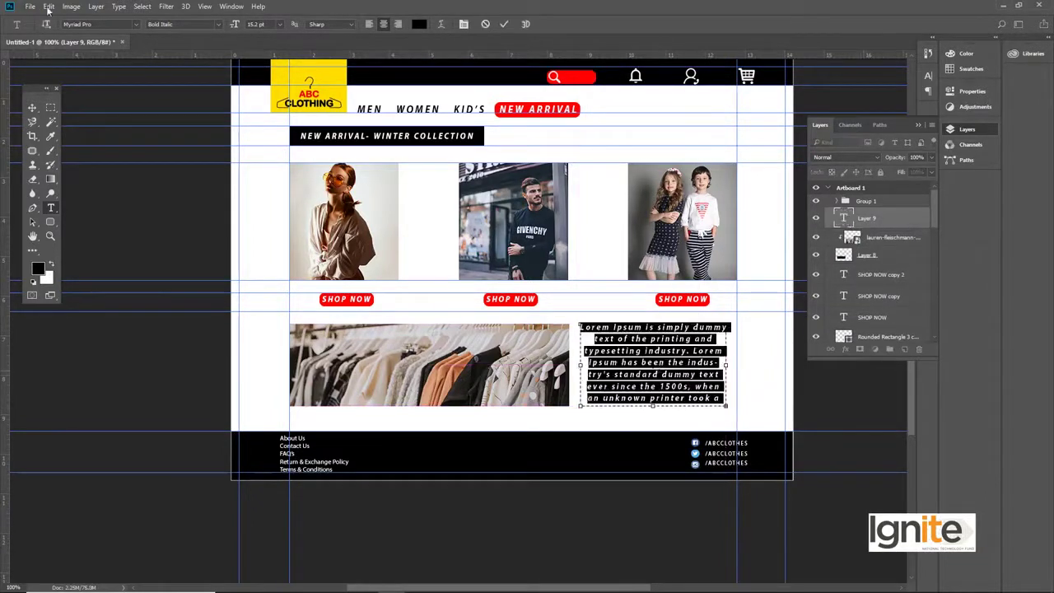
# Set the pasted Lorem Ipsum paragraph to the Regular font style at 12 pt.
pyautogui.click(219, 23)
pyautogui.click(165, 36)
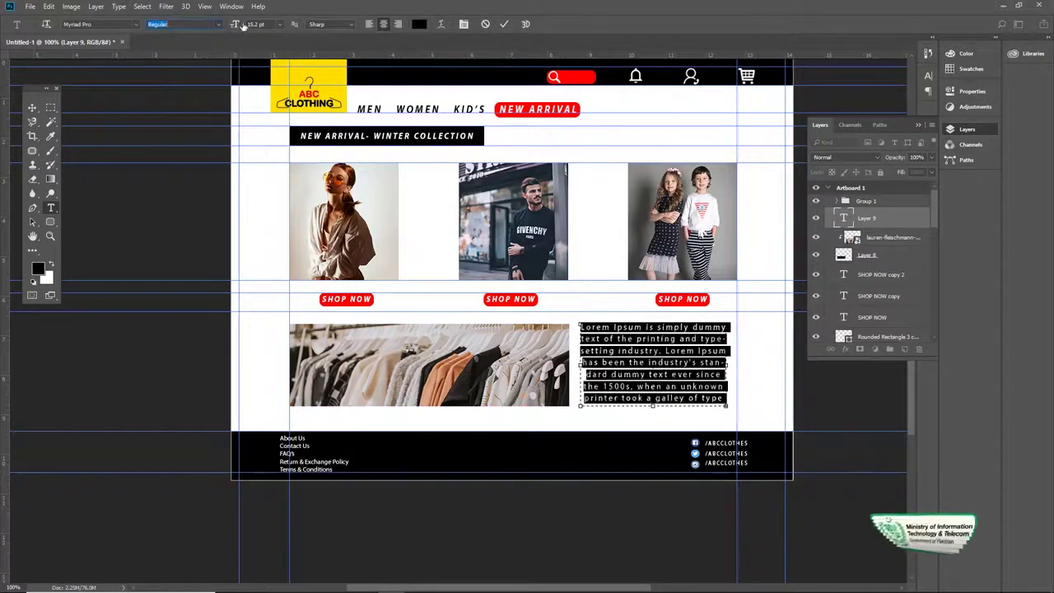
pyautogui.write('1')
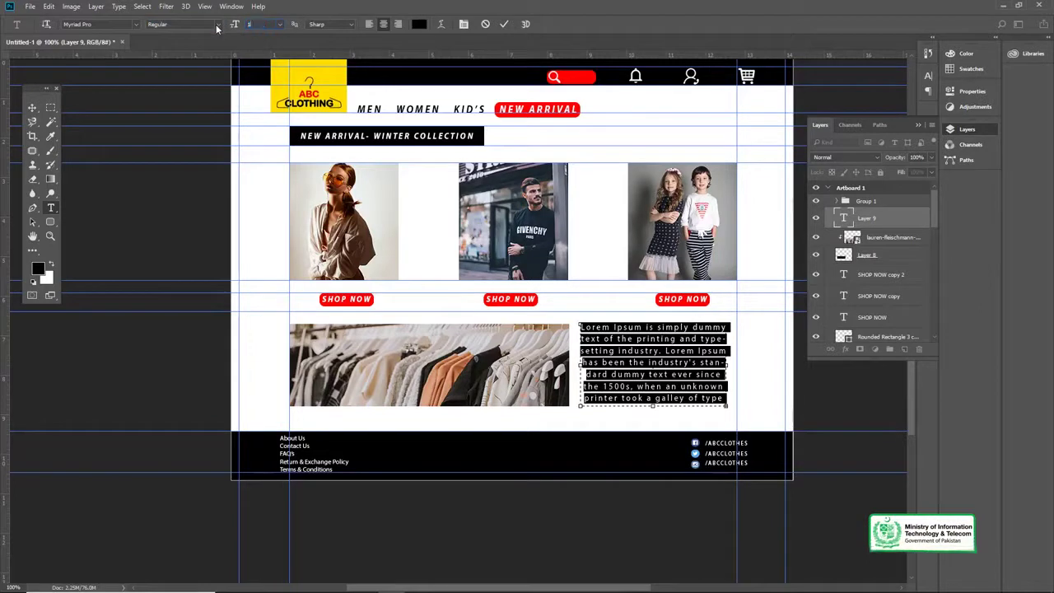
pyautogui.write('2')
pyautogui.press('Return')
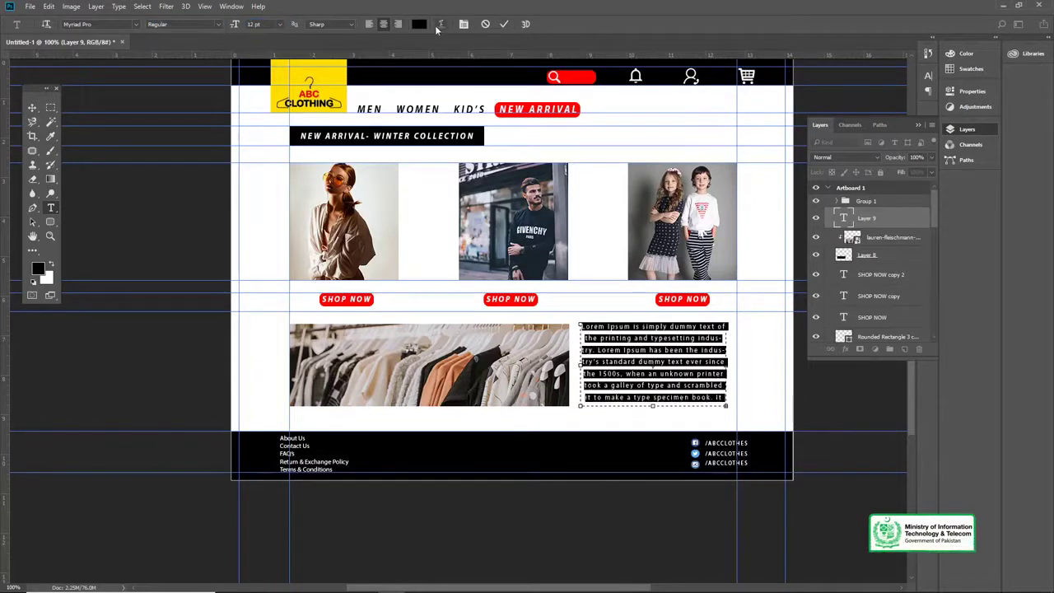
# Justify all lines of the Lorem Ipsum paragraph and commit the text.
pyautogui.click(464, 25)
pyautogui.click(845, 74)
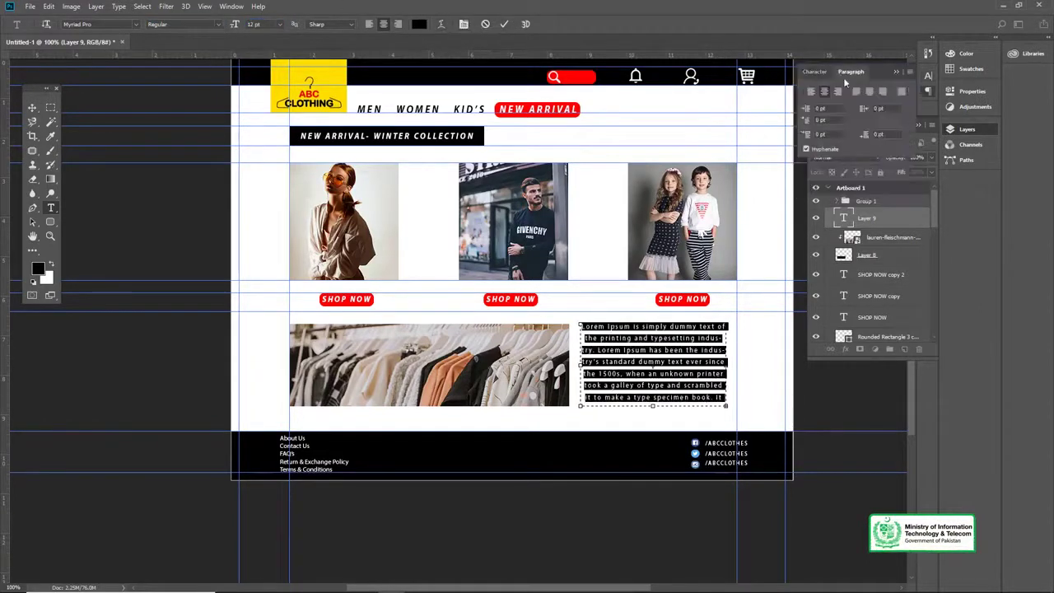
pyautogui.click(902, 92)
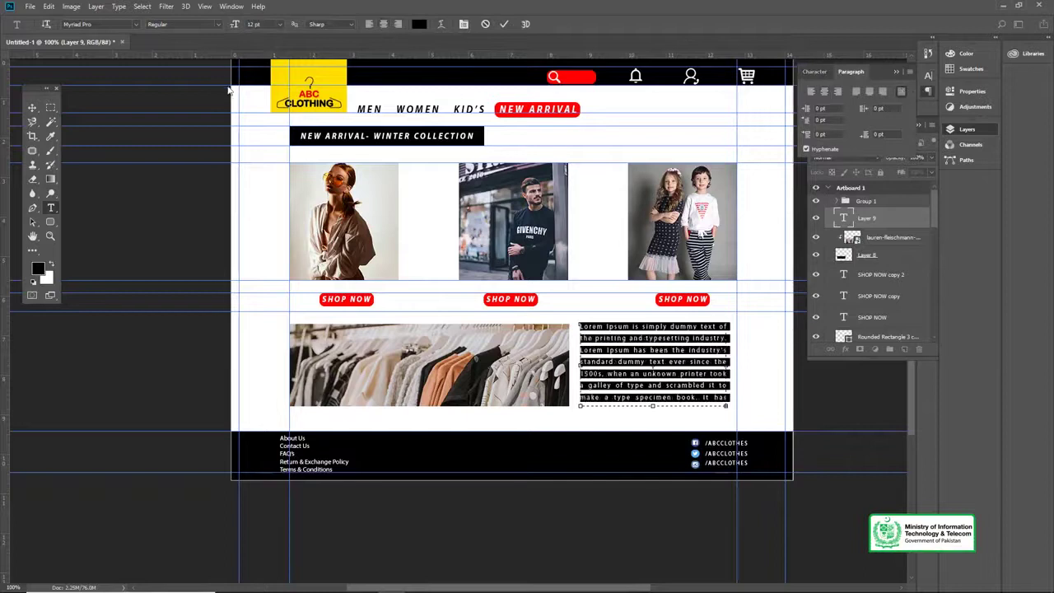
pyautogui.click(32, 107)
# Put away the paragraph settings, bring back the layer list and nudge the Lorem Ipsum paragraph down a few pixels.
pyautogui.press('z')
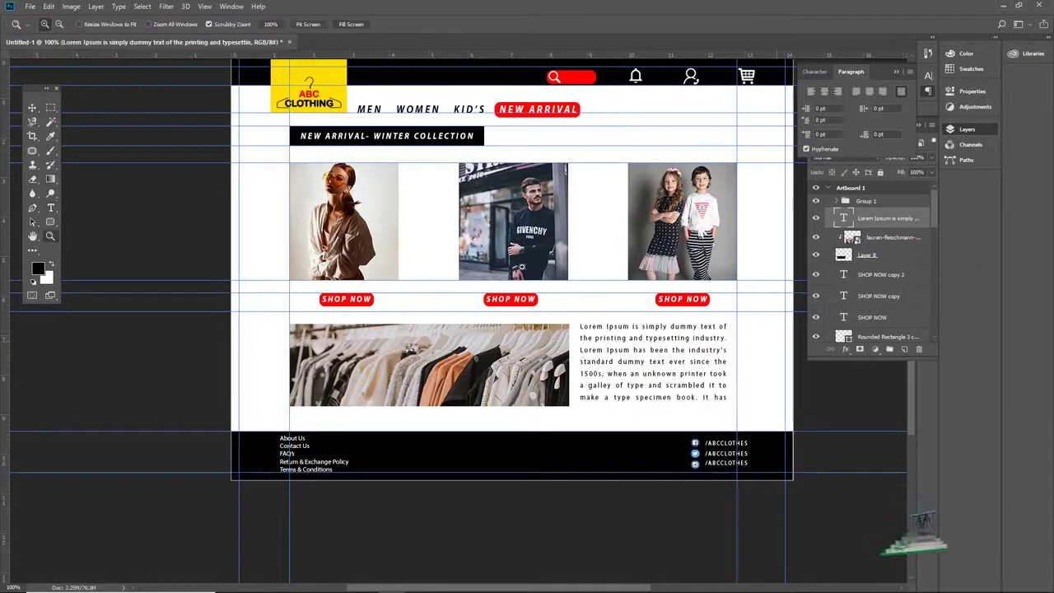
pyautogui.click(309, 25)
pyautogui.press('v')
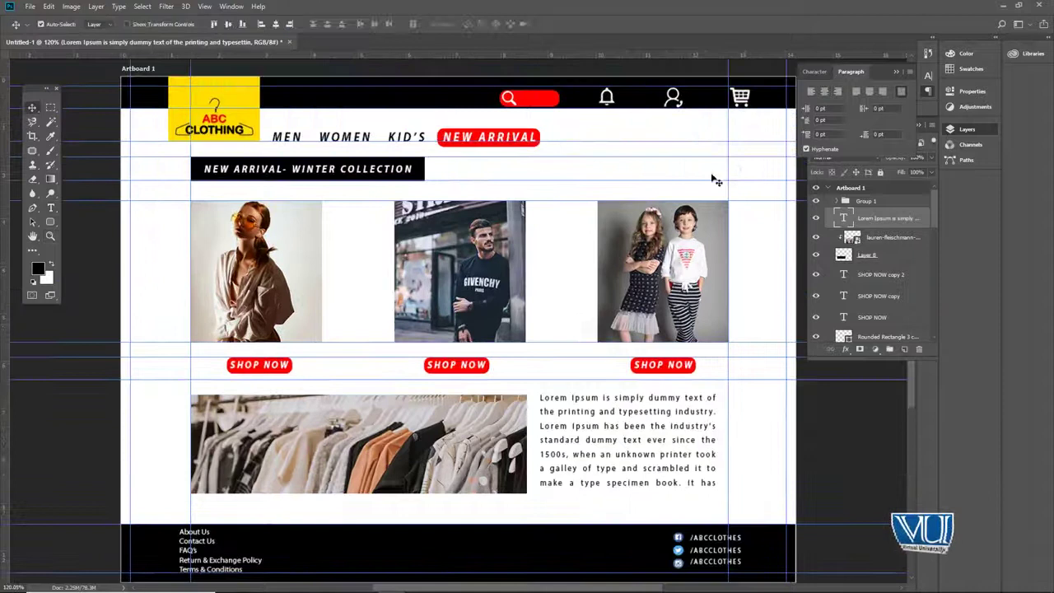
pyautogui.click(959, 129)
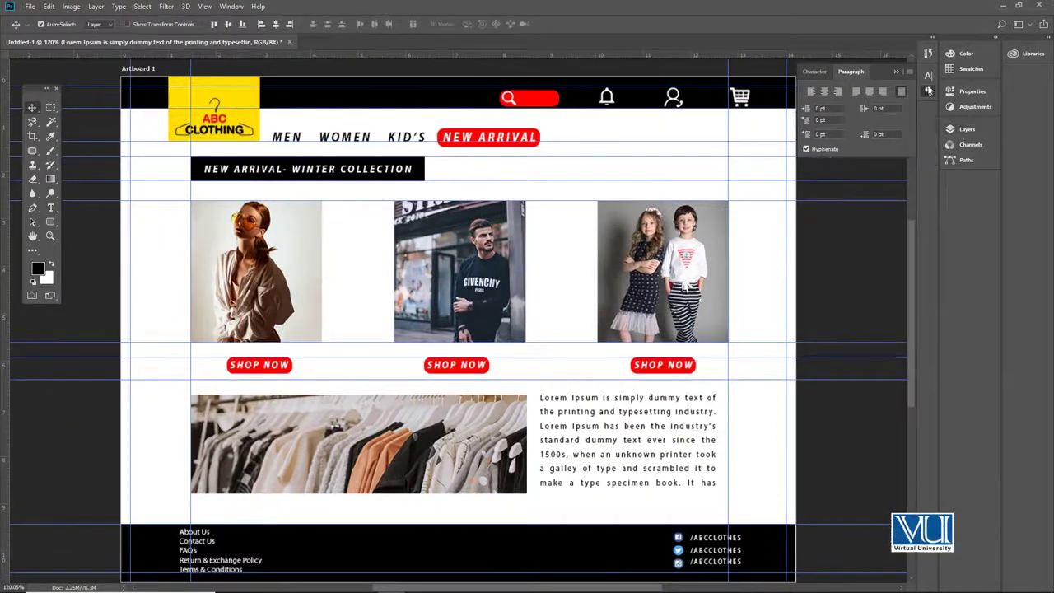
pyautogui.click(928, 91)
pyautogui.press('F7')
pyautogui.moveTo(576, 193); pyautogui.dragTo(550, 189)
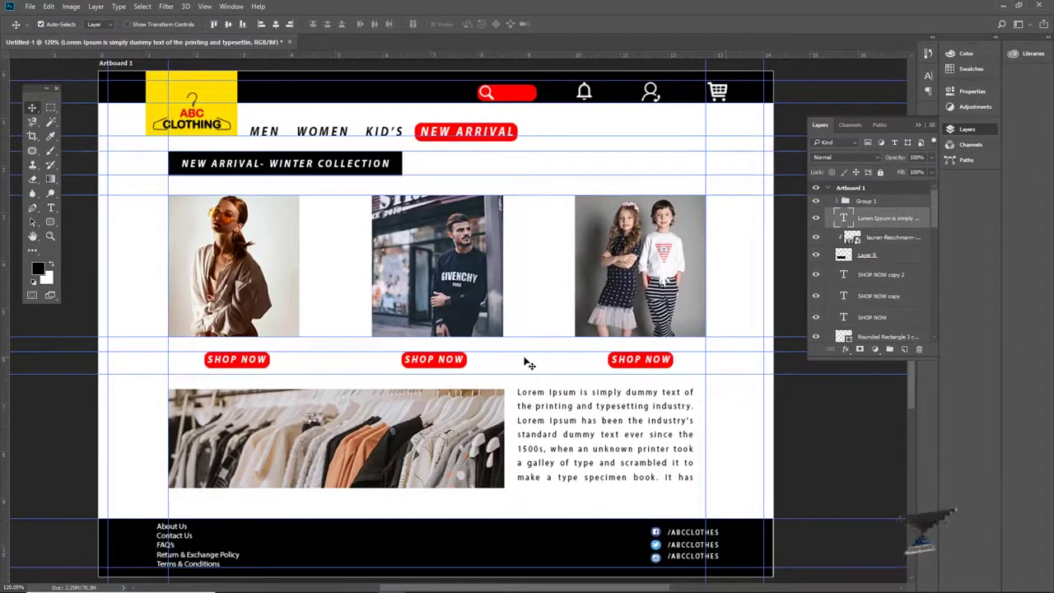
pyautogui.press('Down')
pyautogui.press('Down')
pyautogui.press('Down')
pyautogui.press('Down')
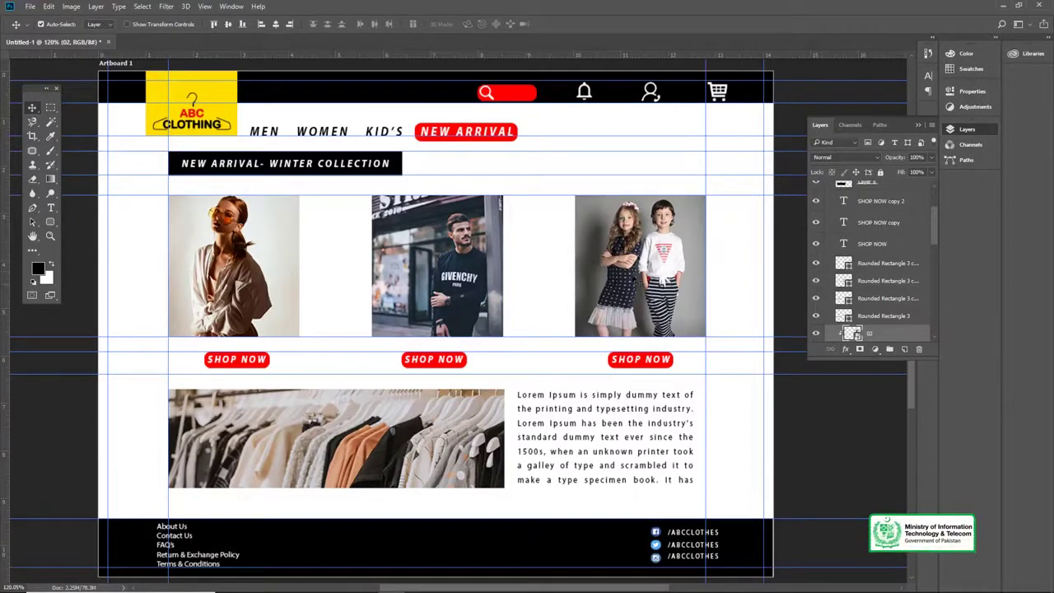
# Start an Export As for layer 02, the kids' photo, and set its format to JPG.
pyautogui.rightClick(871, 335)
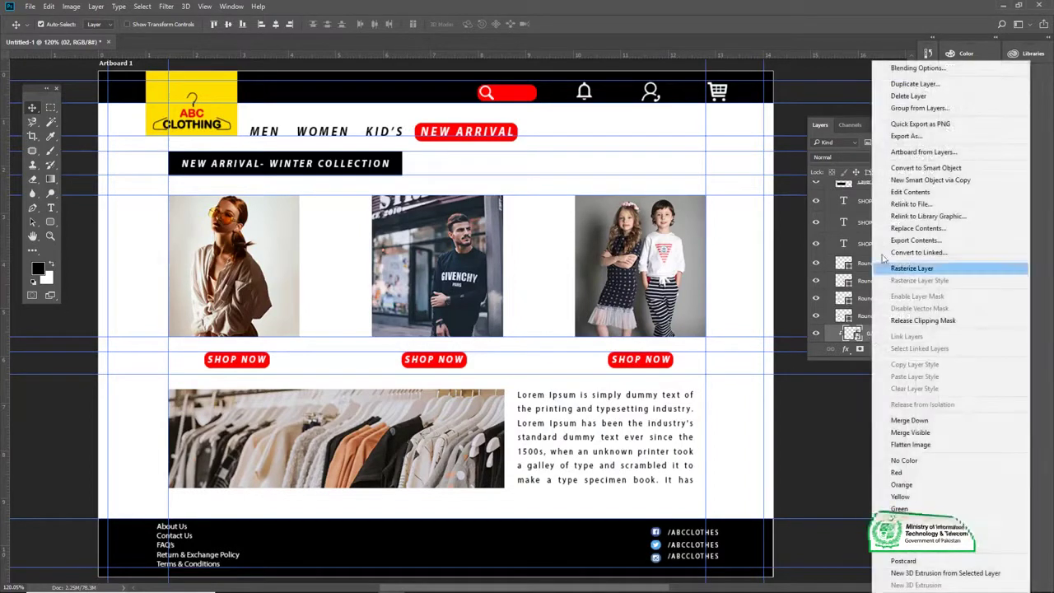
pyautogui.click(912, 137)
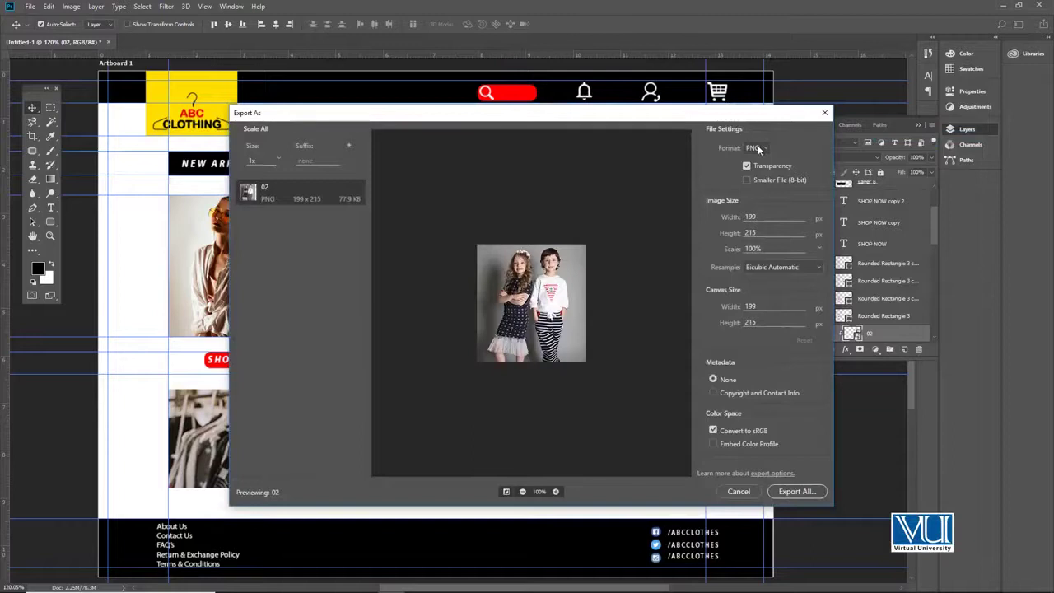
pyautogui.click(757, 145)
pyautogui.click(751, 170)
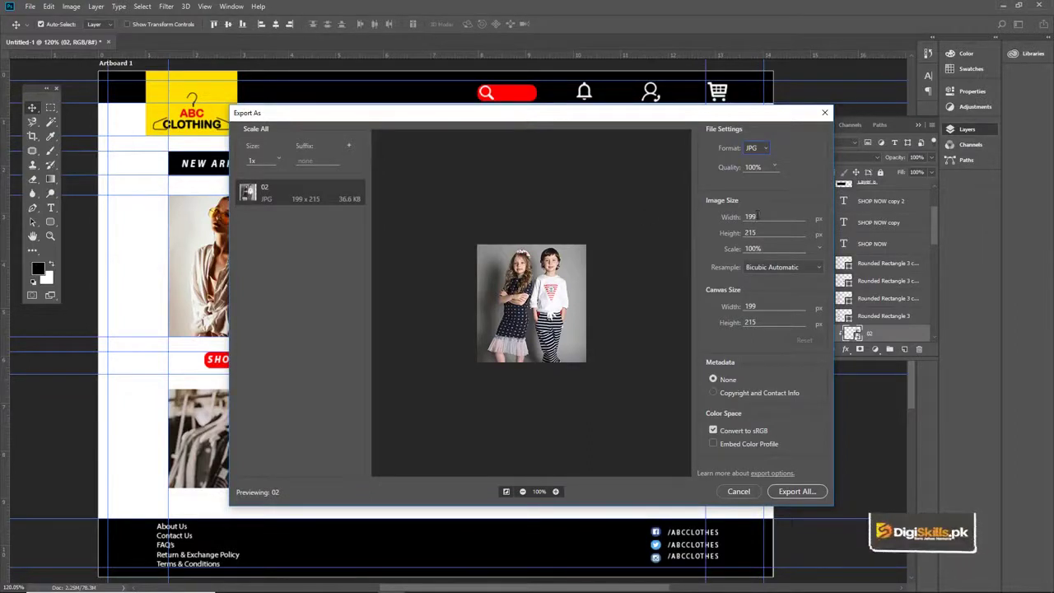
pyautogui.click(762, 234)
pyautogui.moveTo(739, 114); pyautogui.dragTo(508, 106)
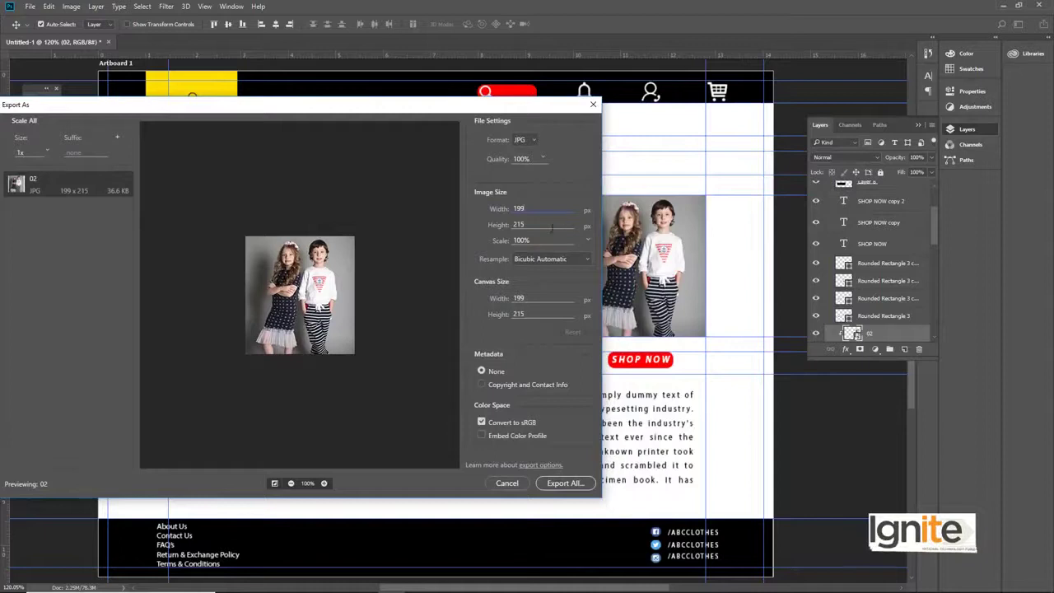
pyautogui.moveTo(499, 111); pyautogui.dragTo(649, 110)
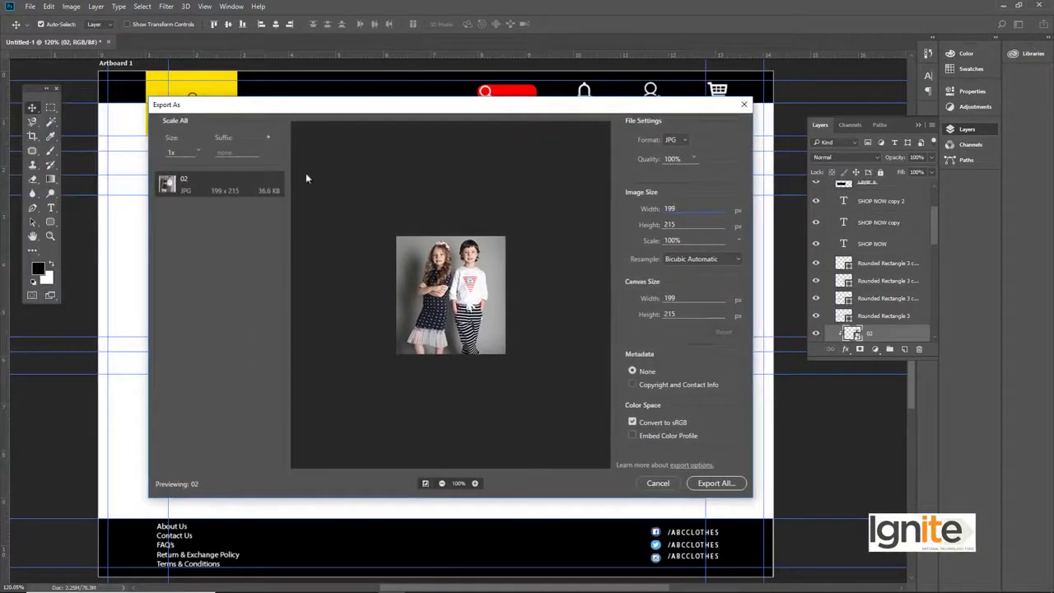
# Add two more export sizes for the kids' photo and set them to 2x and 3x.
pyautogui.click(268, 137)
pyautogui.click(268, 136)
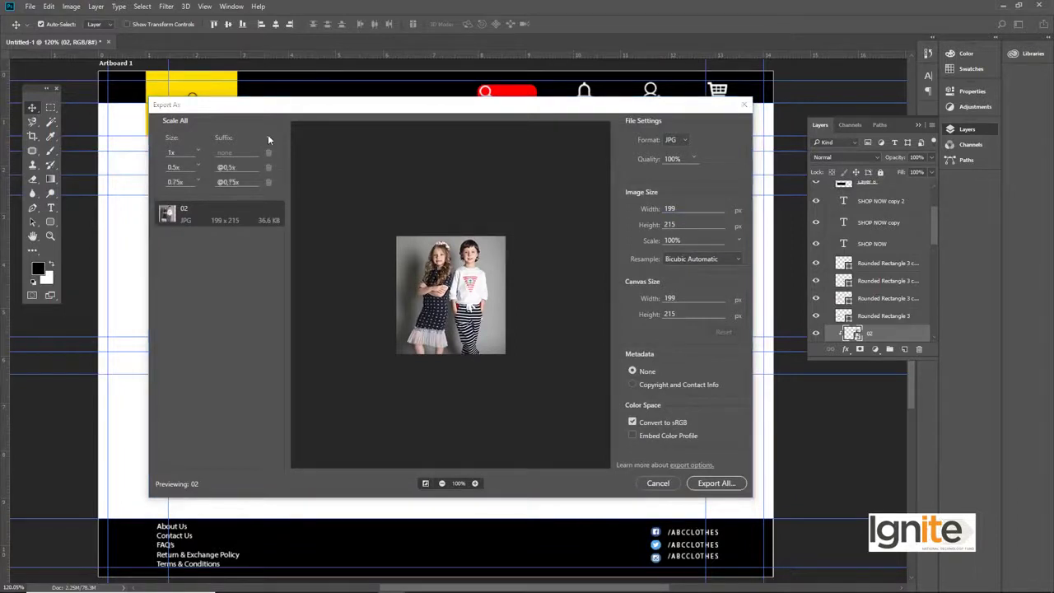
pyautogui.click(198, 169)
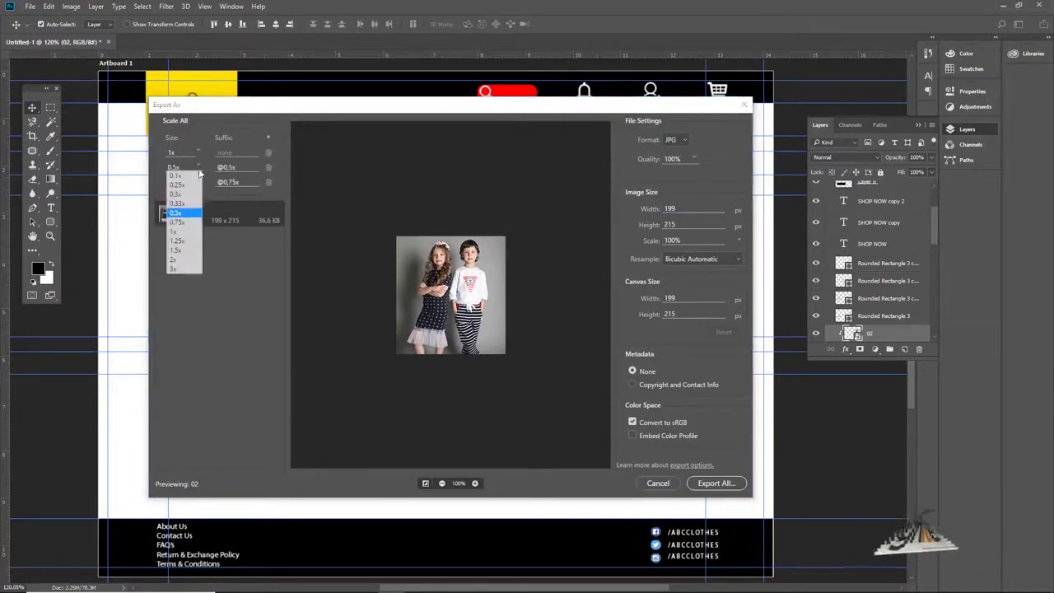
pyautogui.click(192, 260)
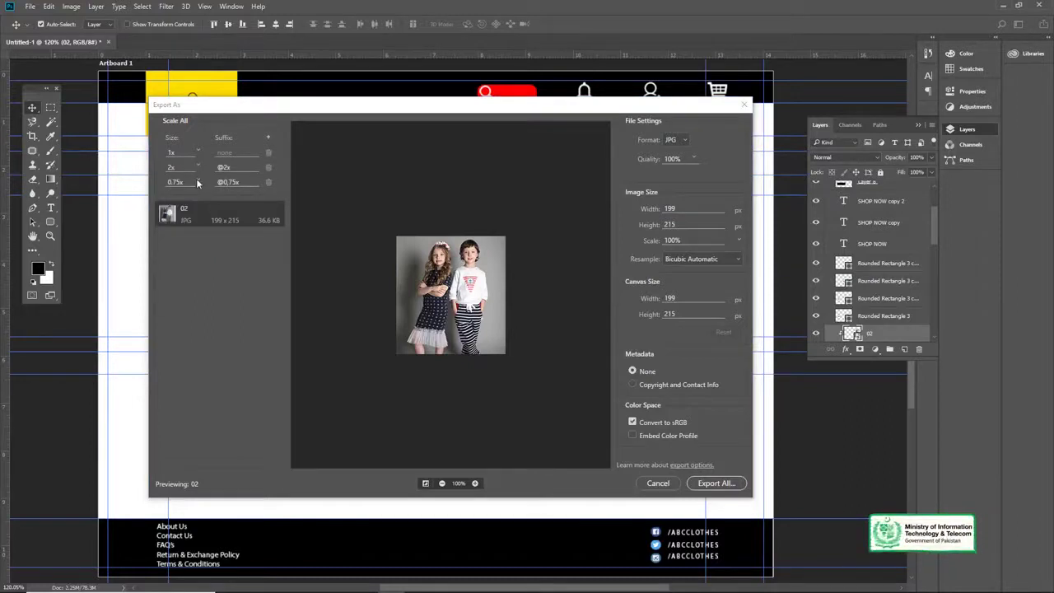
pyautogui.click(197, 182)
pyautogui.click(199, 284)
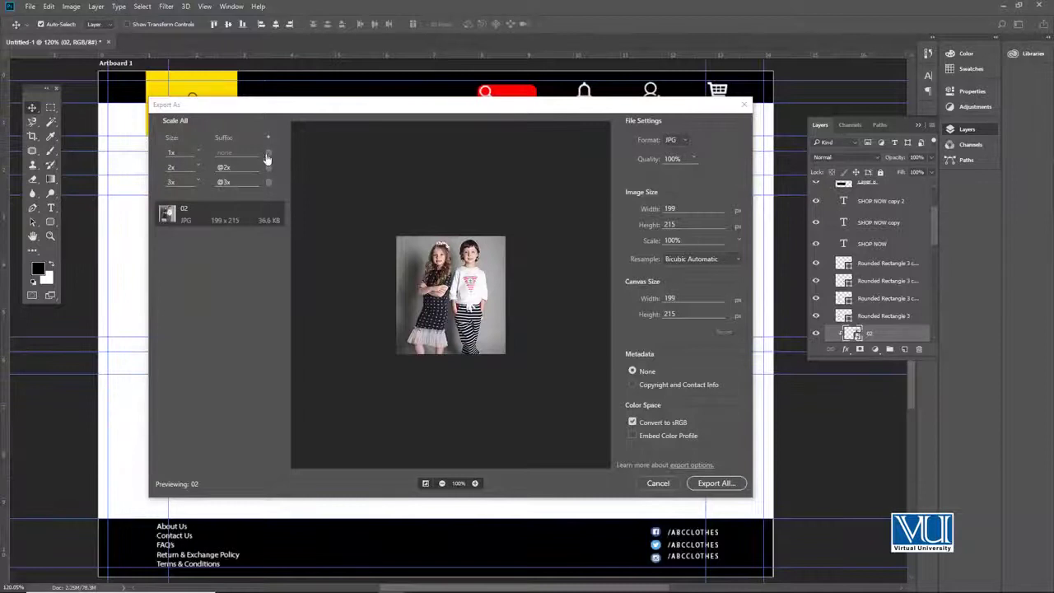
# Remove the 1x and 2x export sizes, keeping only 3x, and try exporting the kids' photo as a JPG.
pyautogui.click(267, 155)
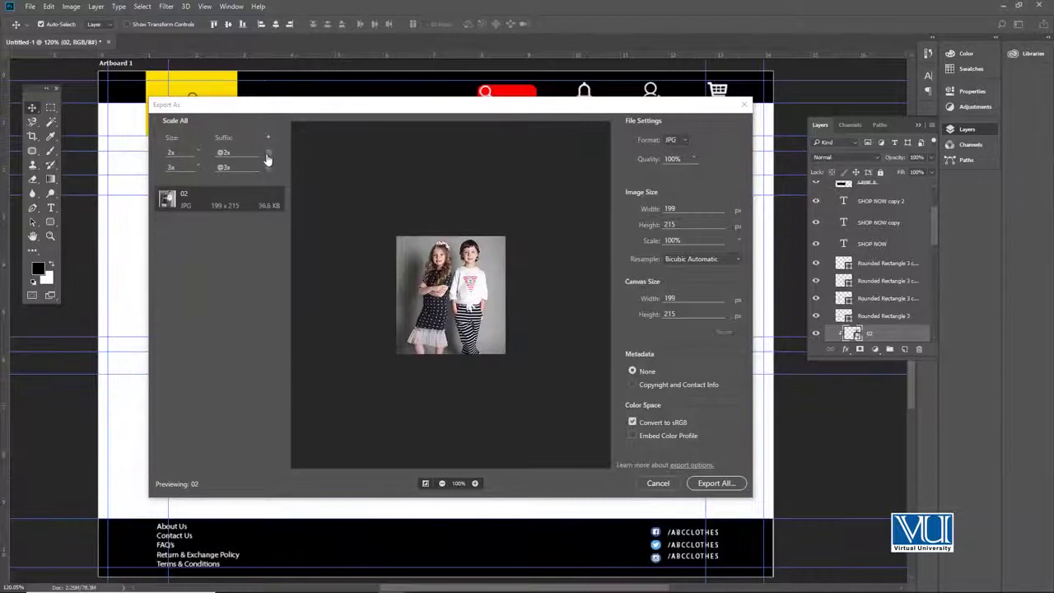
pyautogui.click(268, 155)
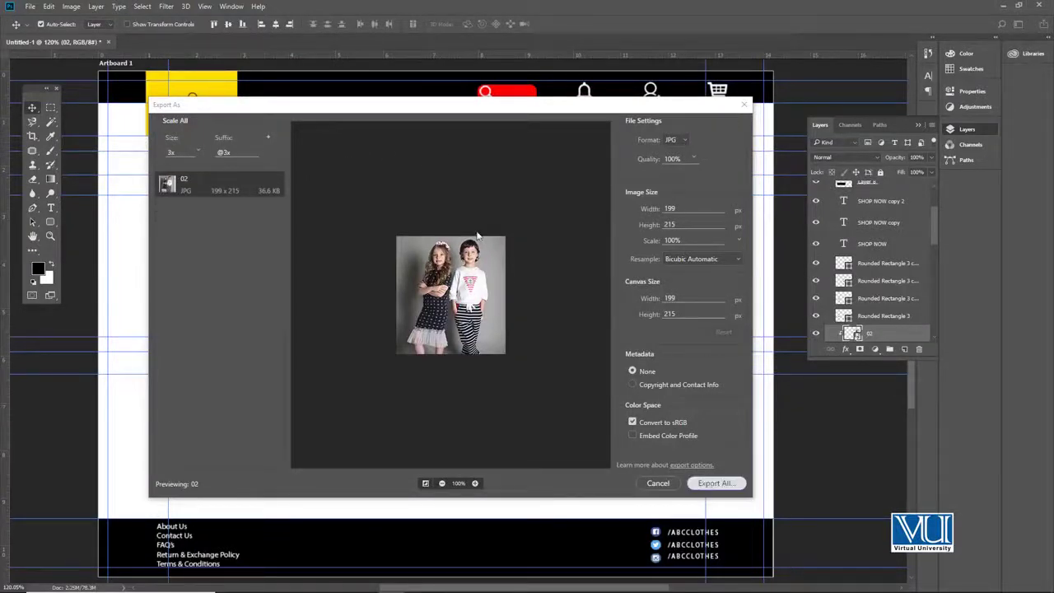
pyautogui.press('Return')
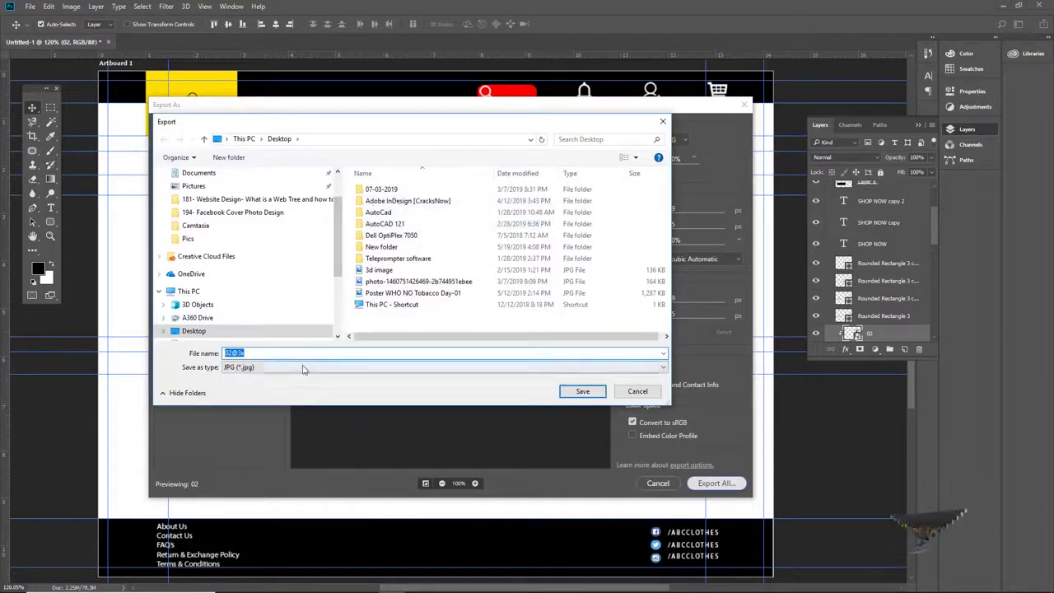
pyautogui.click(582, 391)
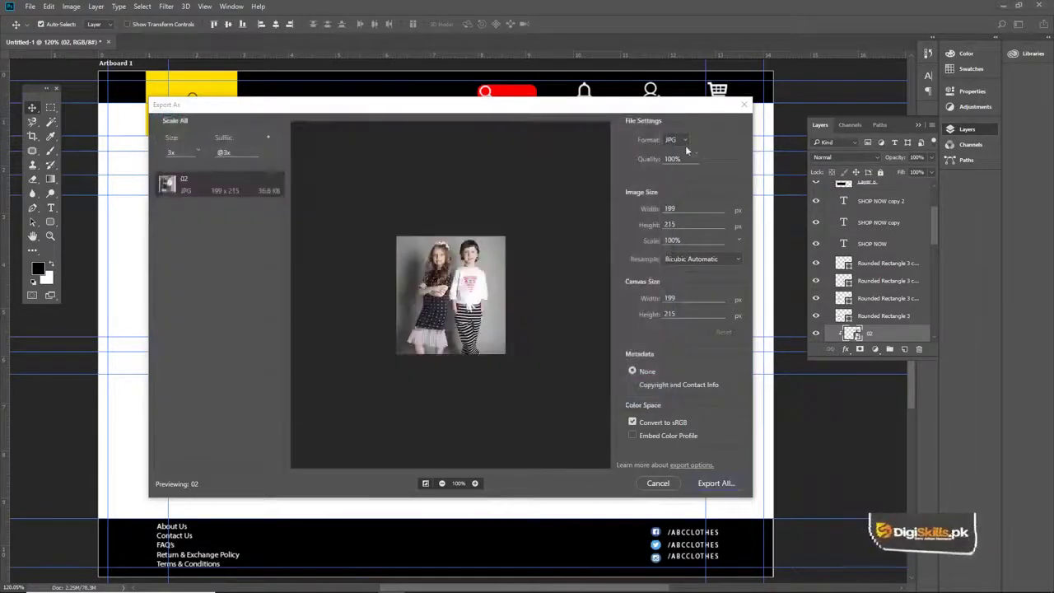
# Change the export format to PNG and export the kids' photo to the Desktop as "Kid Pic Web Inner Page- New Arrival".
pyautogui.click(683, 141)
pyautogui.click(672, 153)
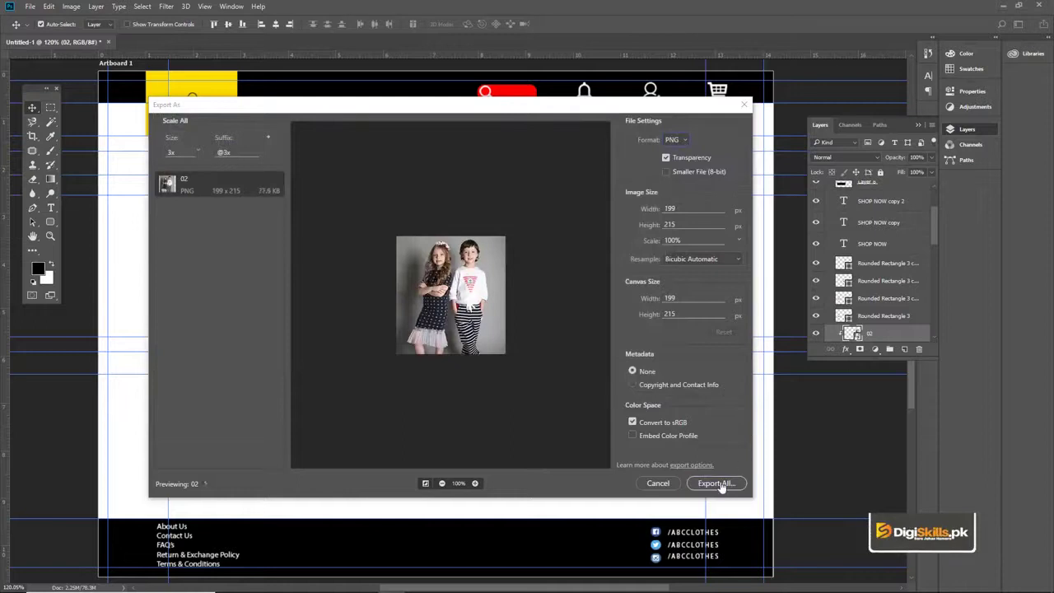
pyautogui.click(716, 483)
pyautogui.rightClick(366, 296)
pyautogui.click(366, 297)
pyautogui.doubleClick(344, 353)
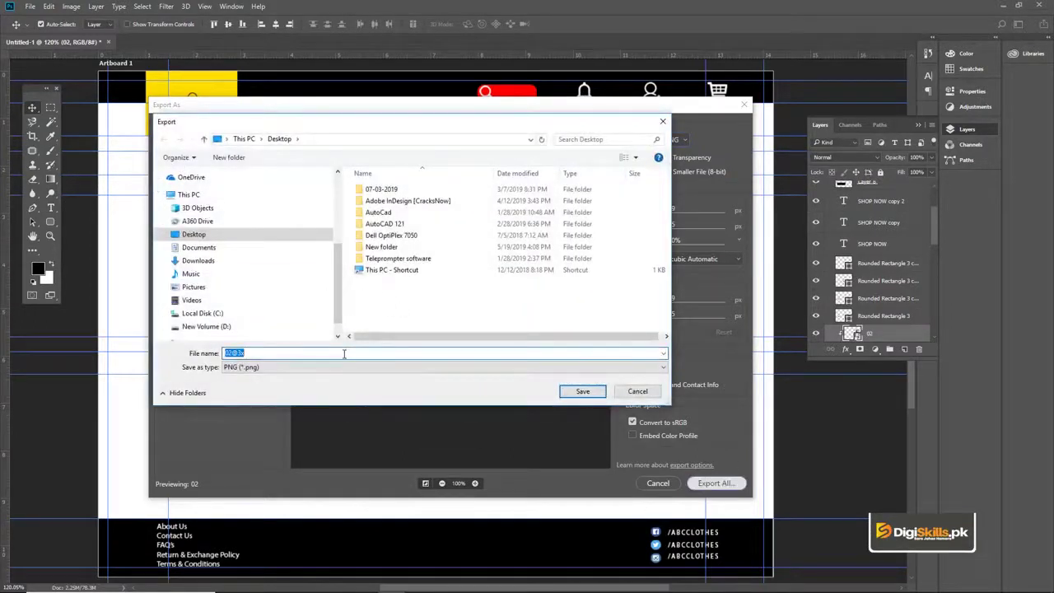
pyautogui.write('Kid Pic Web Inner Page-')
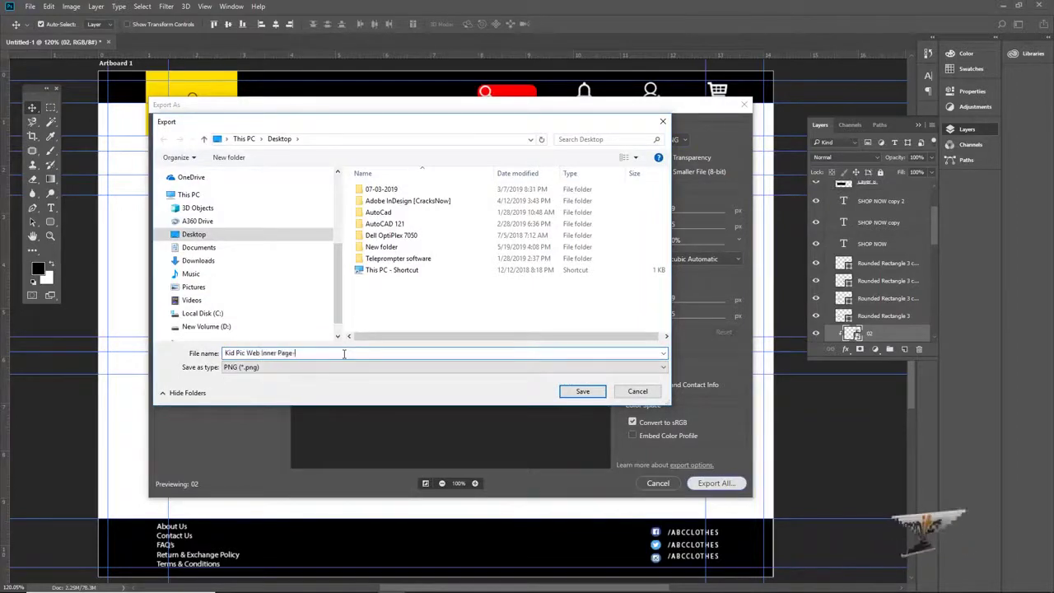
pyautogui.write(' New Arrival')
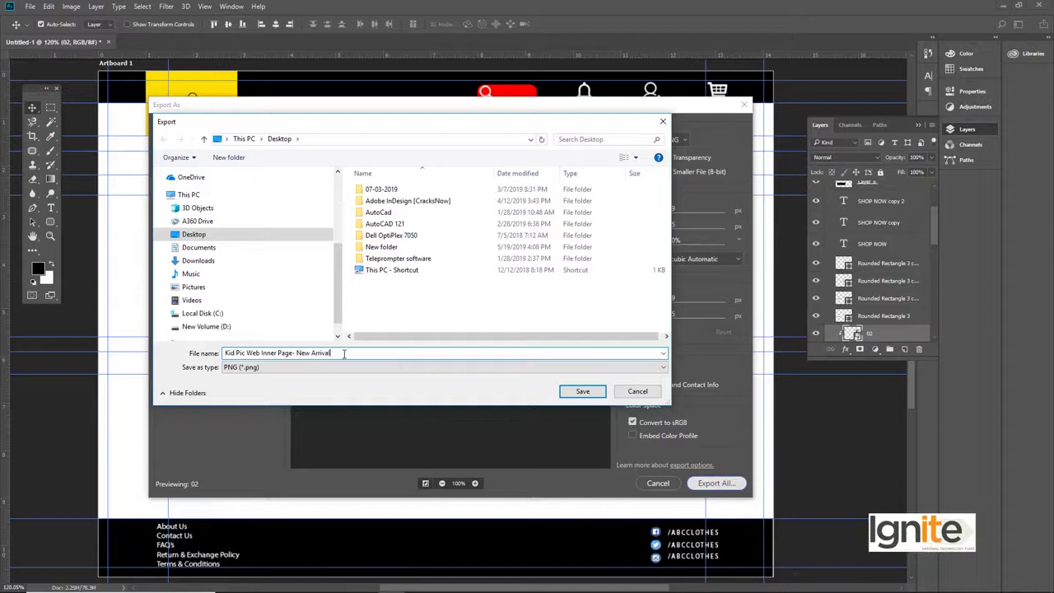
pyautogui.press('Return')
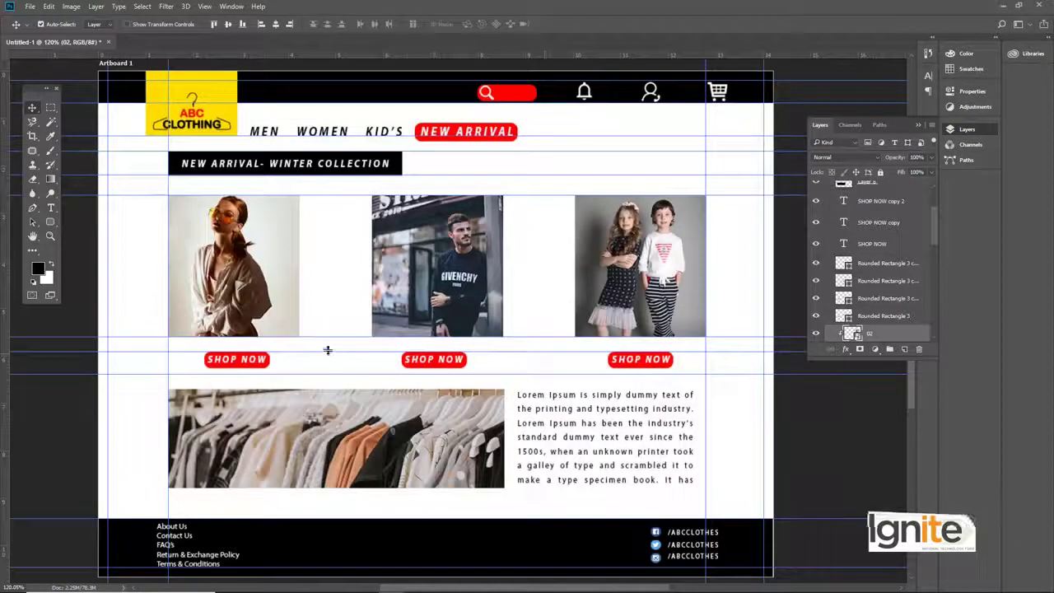